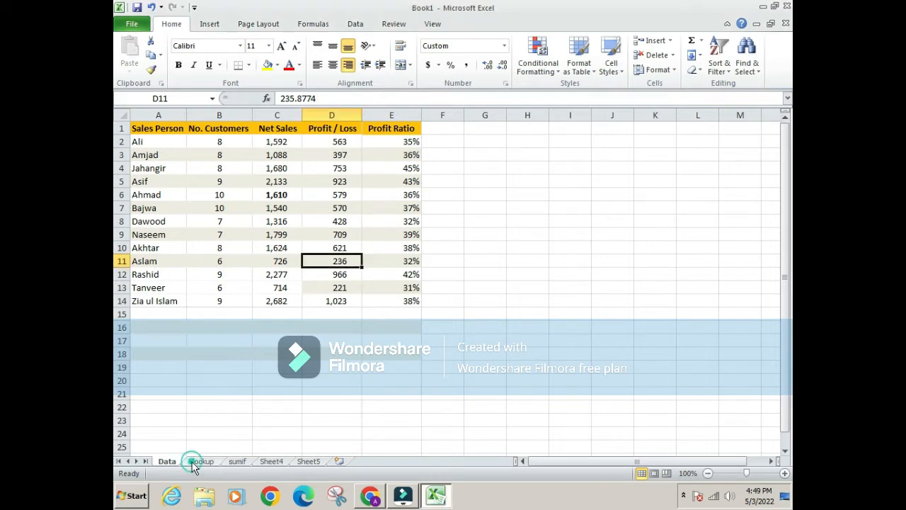
Compare the salesperson list on the Vlookup sheet with the source table on the Data sheet
click(197, 461)
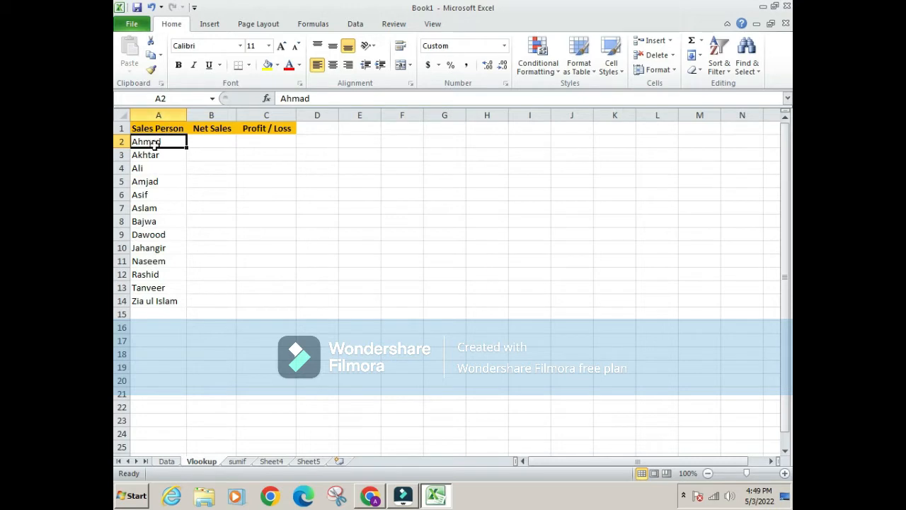
click(165, 461)
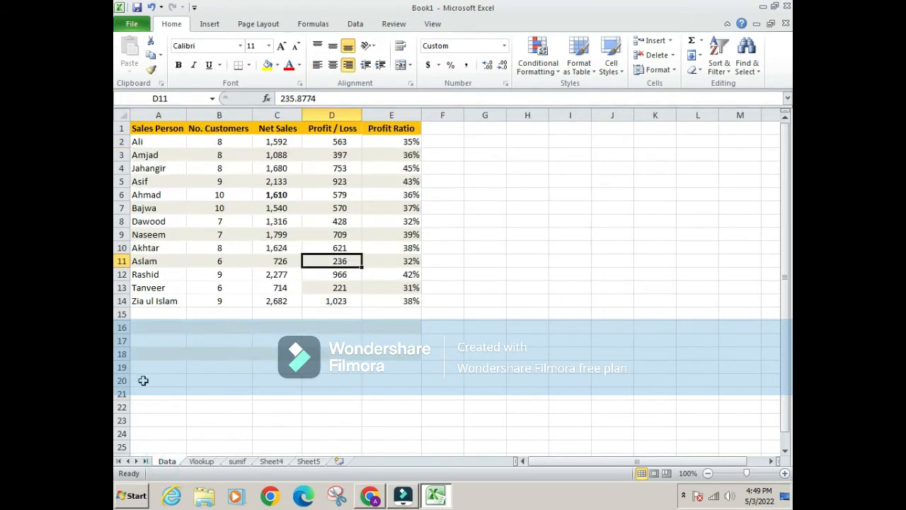
click(198, 460)
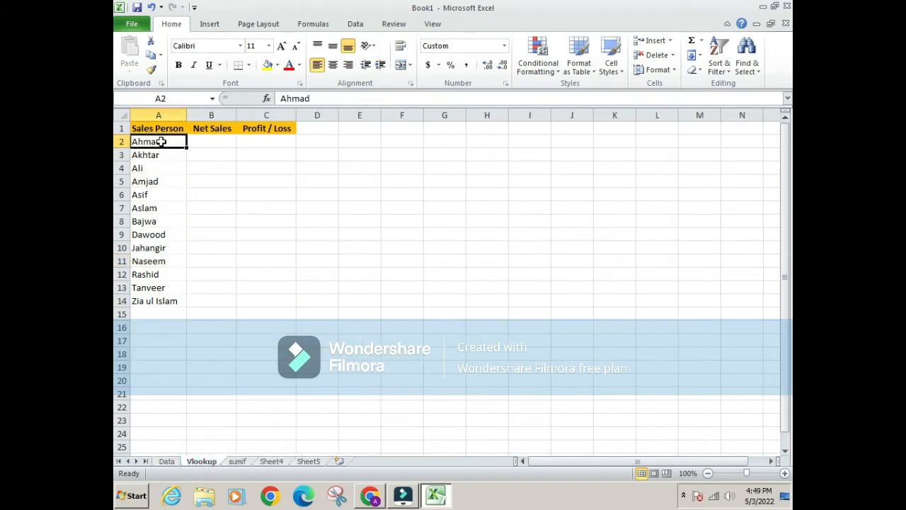
drag(163, 142, 166, 298)
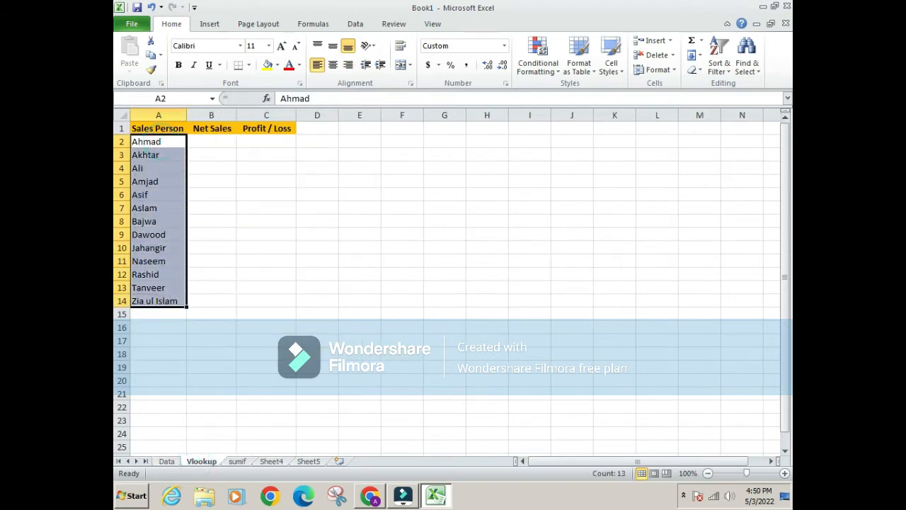
click(167, 461)
click(201, 461)
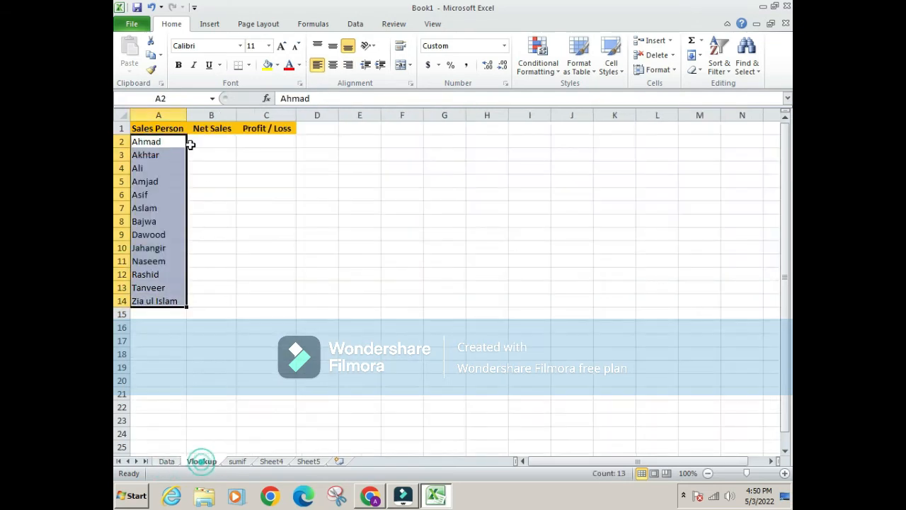
Begin a VLOOKUP formula in cell B2 of the Vlookup sheet with A2 as the lookup value
click(194, 141)
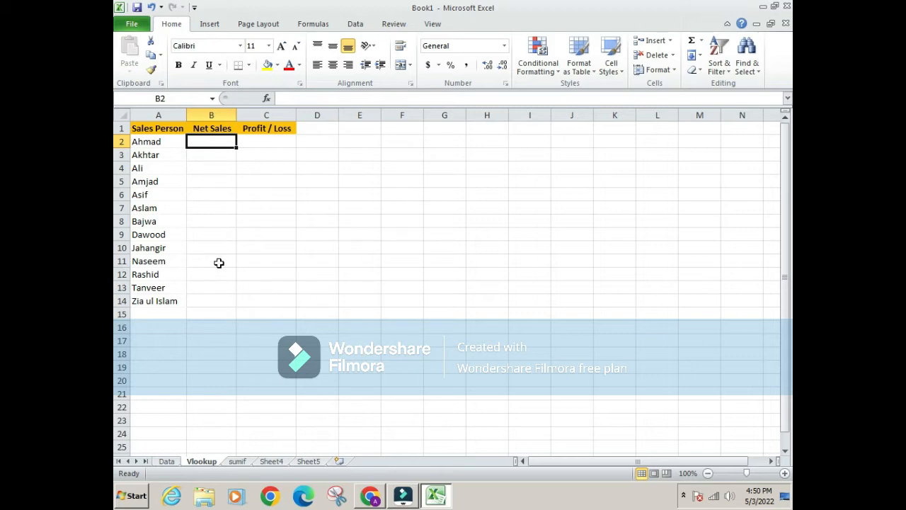
text(=)
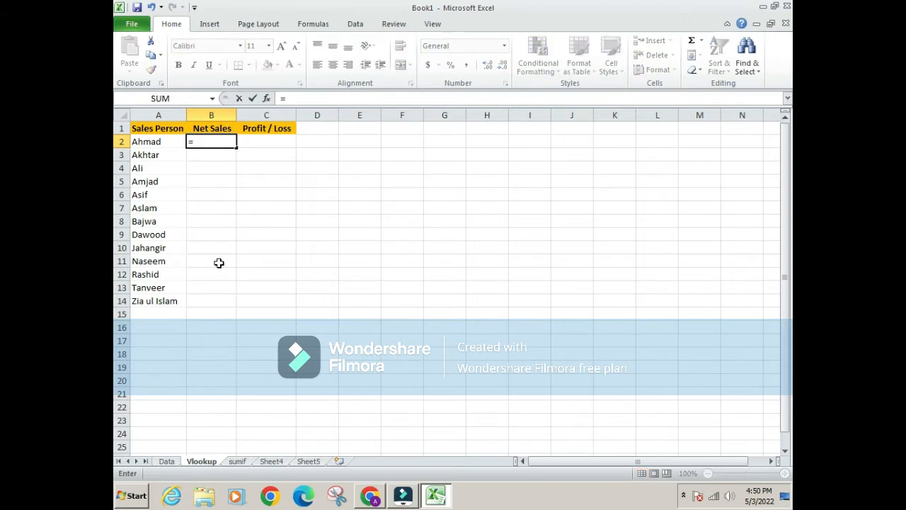
text(vlook)
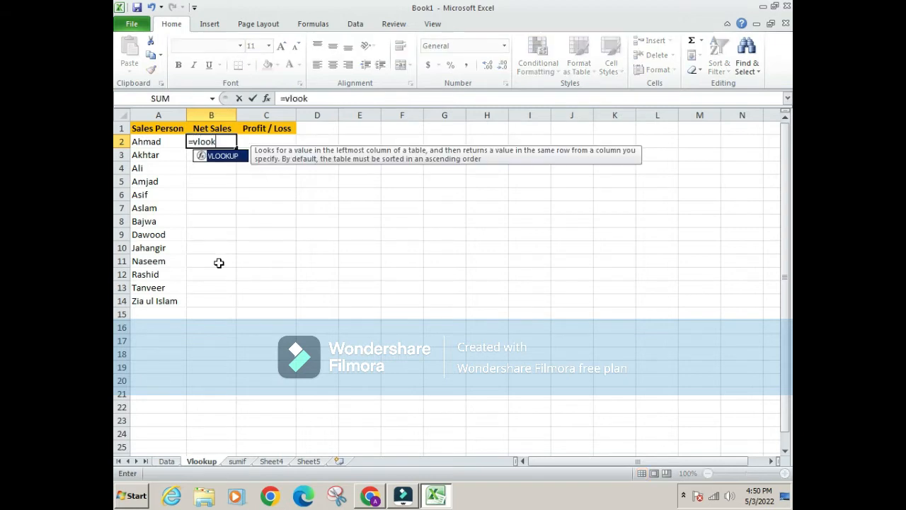
text(up()
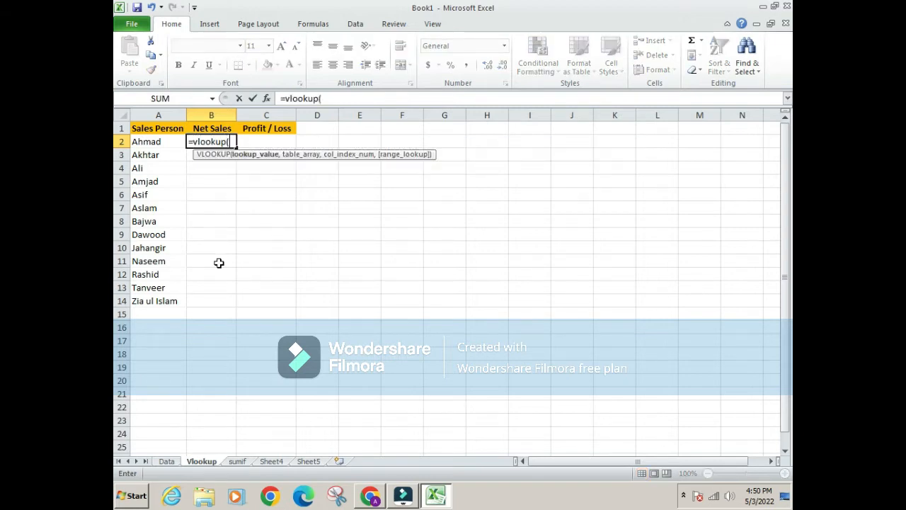
key(Left)
text(,)
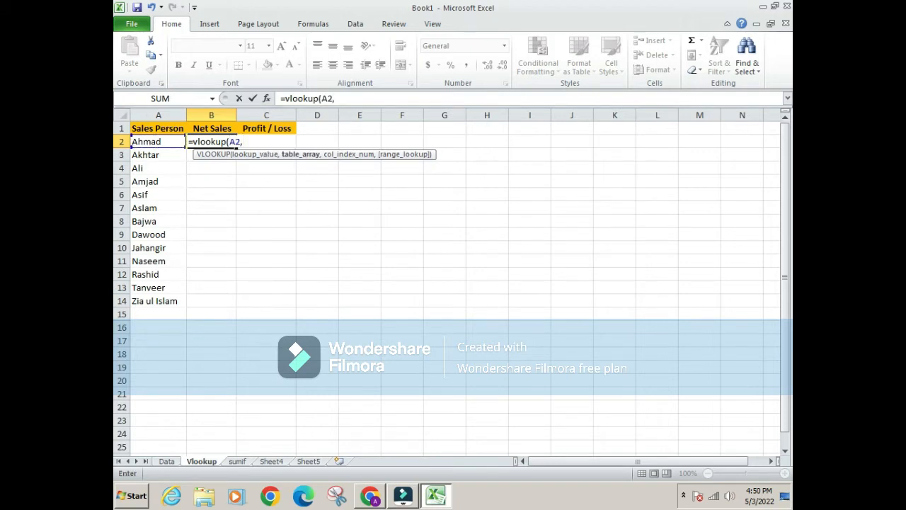
Complete the B2 formula with Data sheet columns A:C as table array, column index 3 and range lookup 0
click(164, 459)
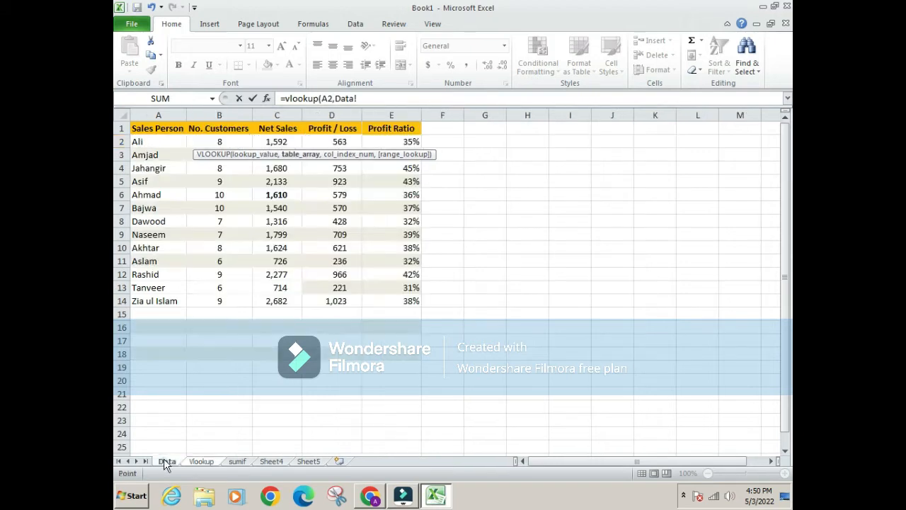
click(156, 114)
key(shift+Right)
key(shift+Right)
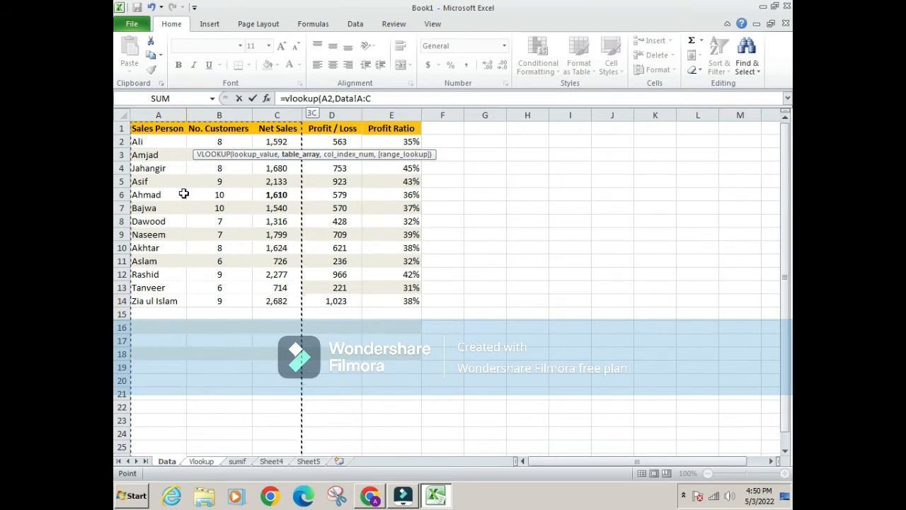
text(,3,0)
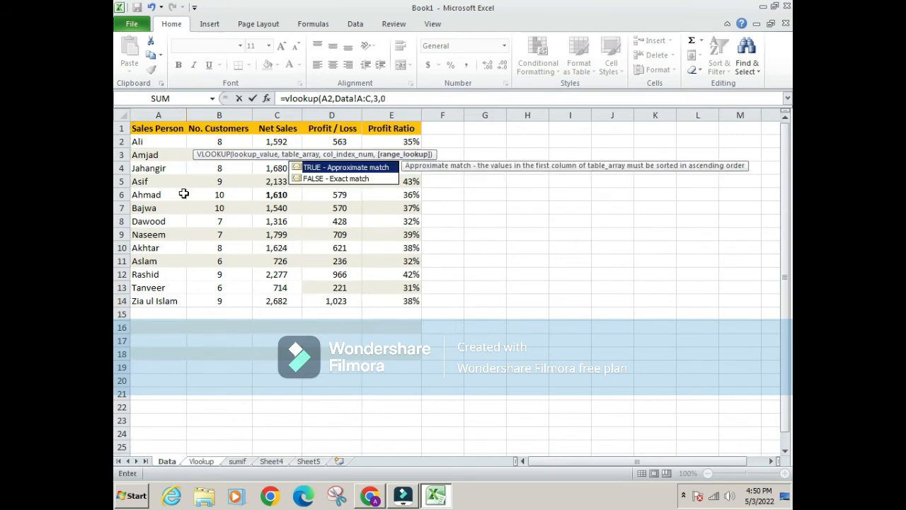
key(Return)
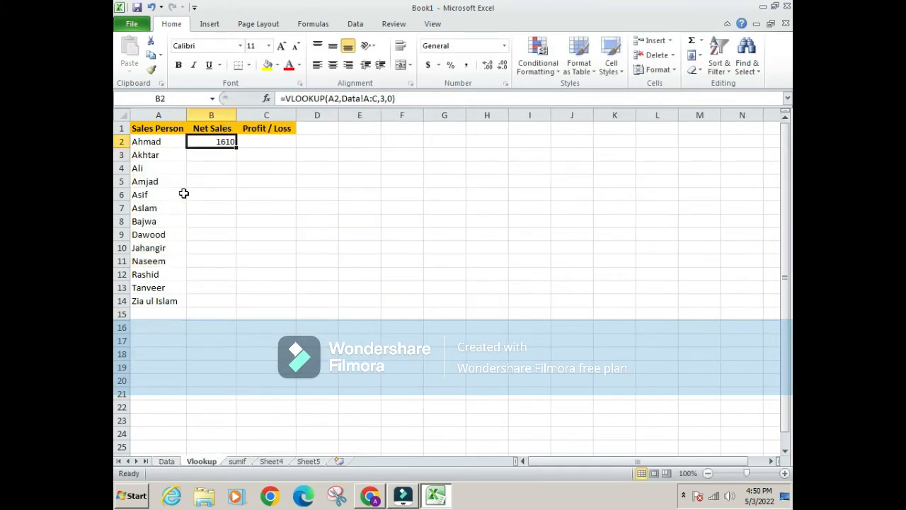
Copy the B2 VLOOKUP formula down the Net Sales column through B14
key(ctrl+c)
key(Left)
key(ctrl+Down)
key(Right)
key(ctrl+v)
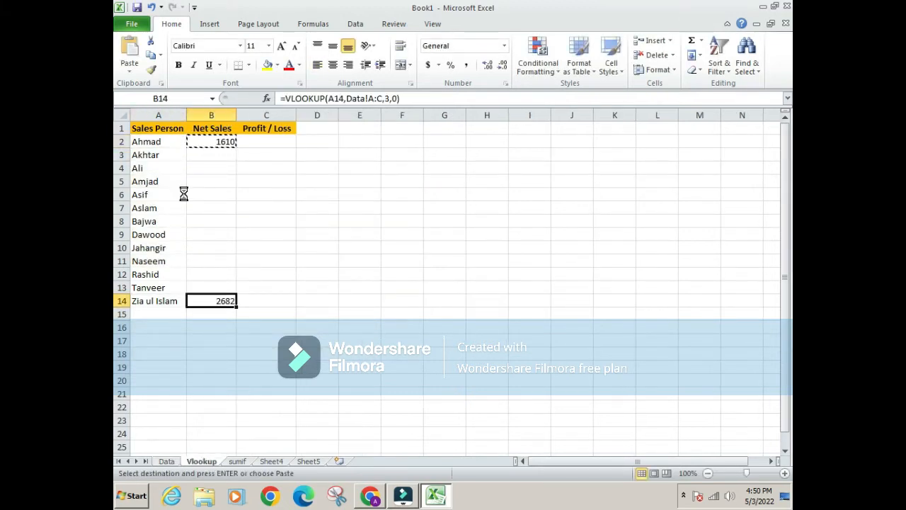
key(Escape)
key(ctrl+Up)
key(ctrl+c)
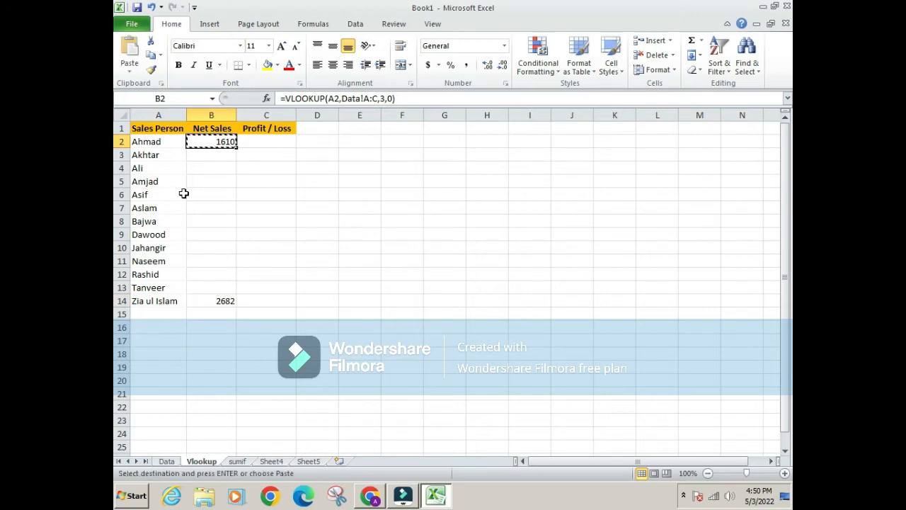
key(ctrl+shift+Down)
key(ctrl+v)
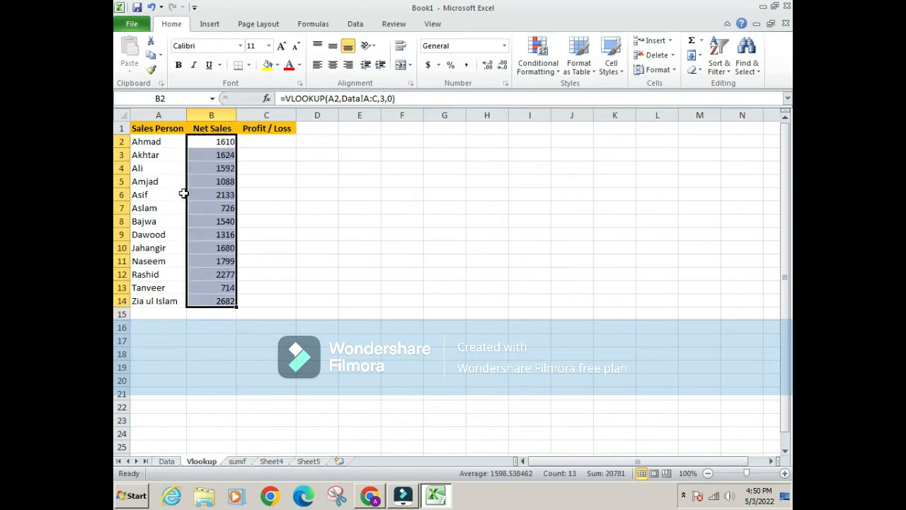
Review the filled Net Sales range B2:B14 against the salesperson list
key(Left)
key(ctrl+Down)
key(Up)
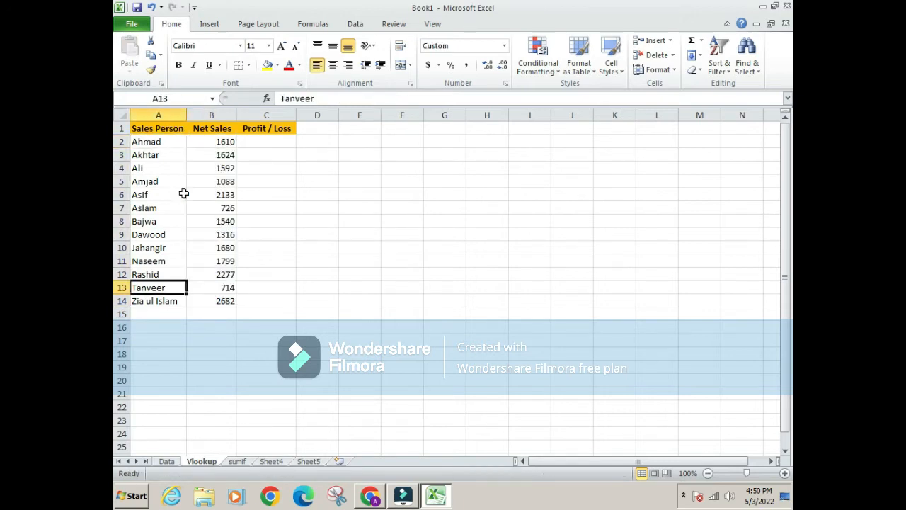
key(ctrl+Up)
key(Right)
key(Down)
key(ctrl+shift+Down)
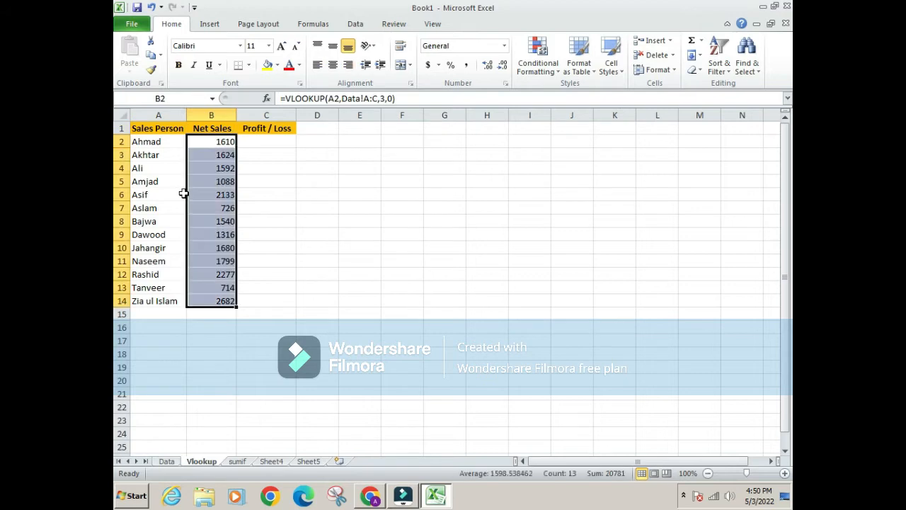
Check the Net Sales result in row 2 against the same salesperson's record in row 6 of the Data sheet
key(Left)
key(ctrl+Page_Up)
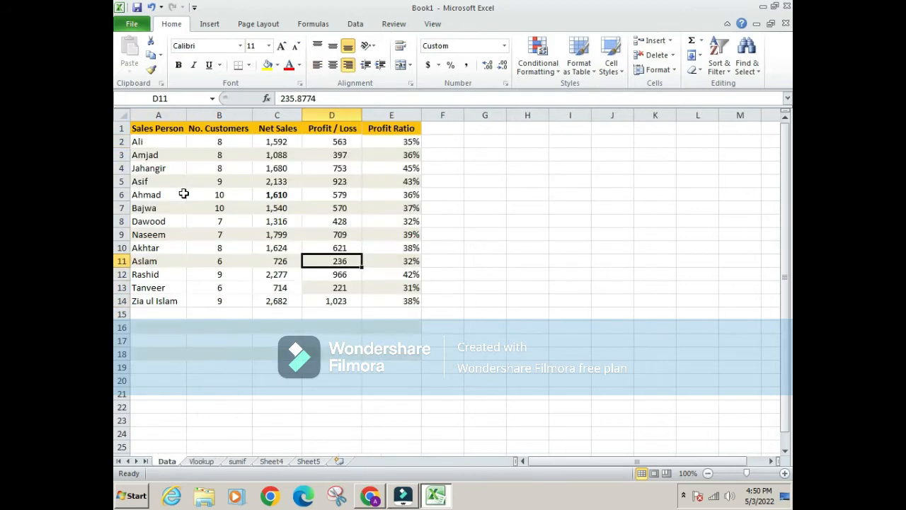
key(Left)
key(Left)
key(Left)
key(Up)
key(Up)
key(Up)
key(Up)
key(Up)
key(Up)
key(Up)
key(Up)
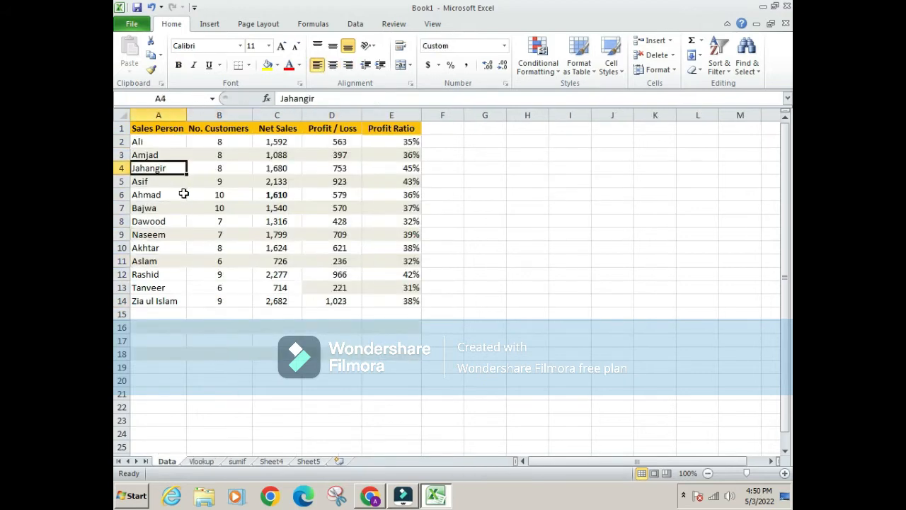
key(Down)
key(Down)
key(Down)
key(Right)
key(Right)
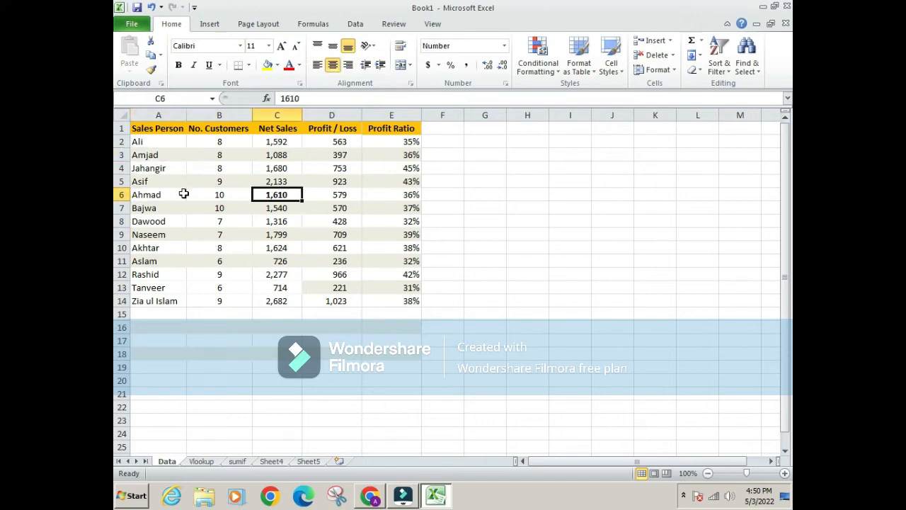
key(Left)
key(Right)
key(ctrl+Page_Down)
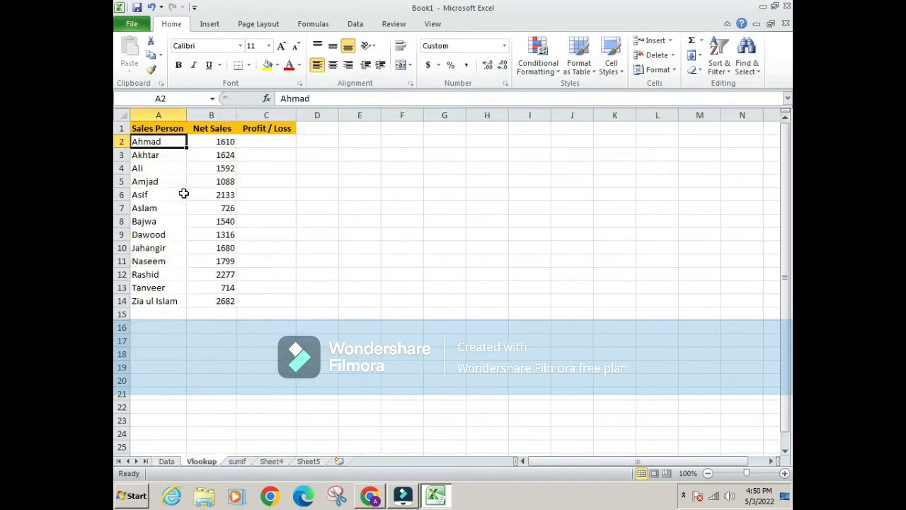
key(Right)
key(Left)
Check the Net Sales result in row 6 against the same salesperson's record in row 5 of the Data sheet
key(Down)
key(Down)
key(Down)
key(Down)
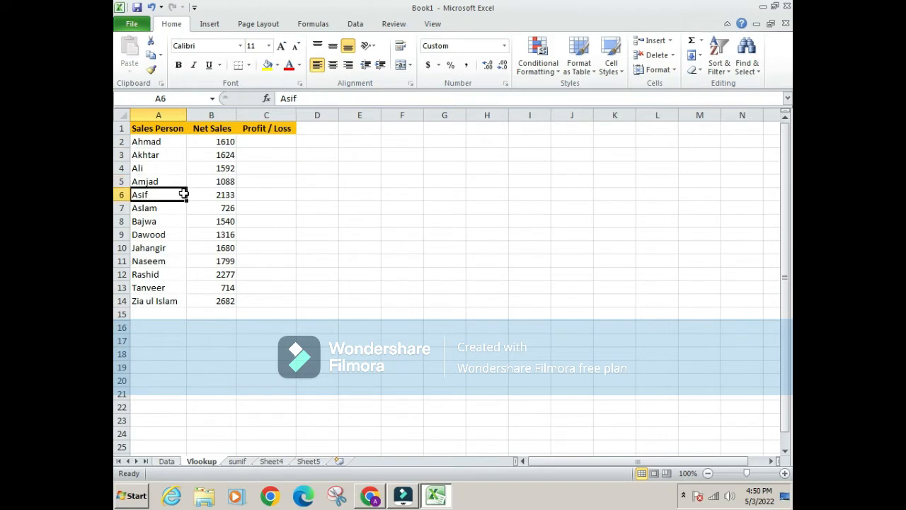
key(ctrl+Page_Up)
key(Left)
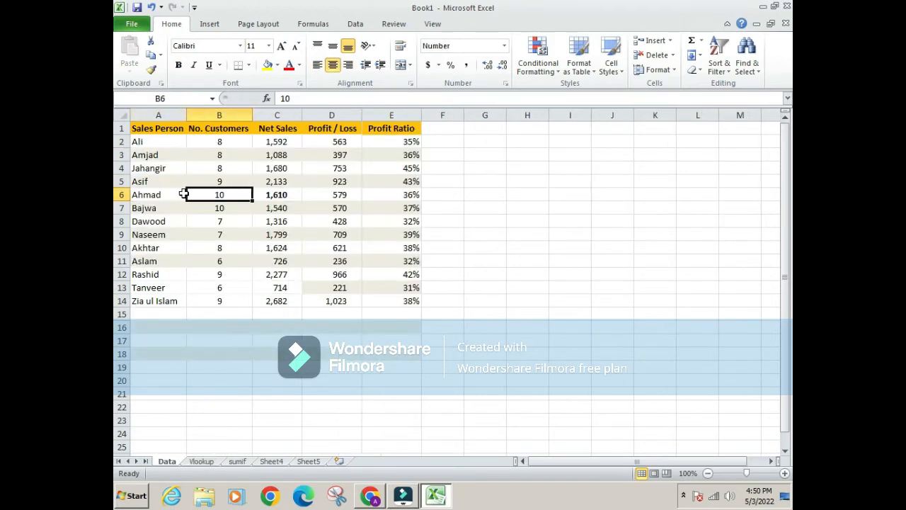
key(Left)
key(Down)
key(Down)
key(Down)
key(Down)
key(Down)
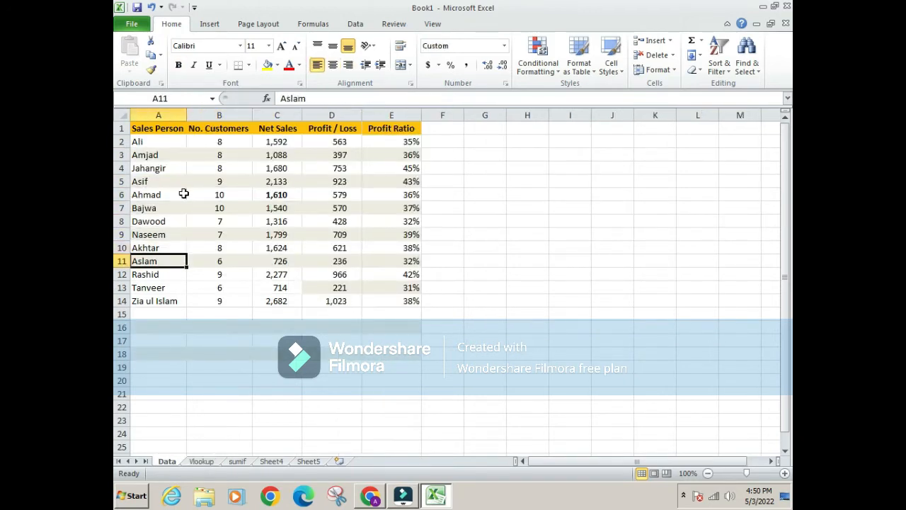
key(Up)
key(Up)
key(Up)
key(Up)
key(Up)
key(Up)
key(Right)
key(Right)
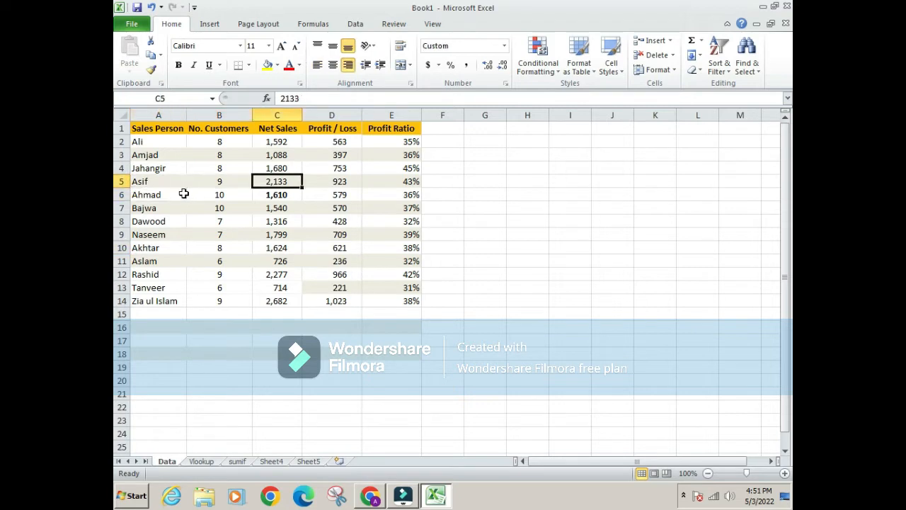
key(ctrl+Page_Down)
key(Right)
key(Left)
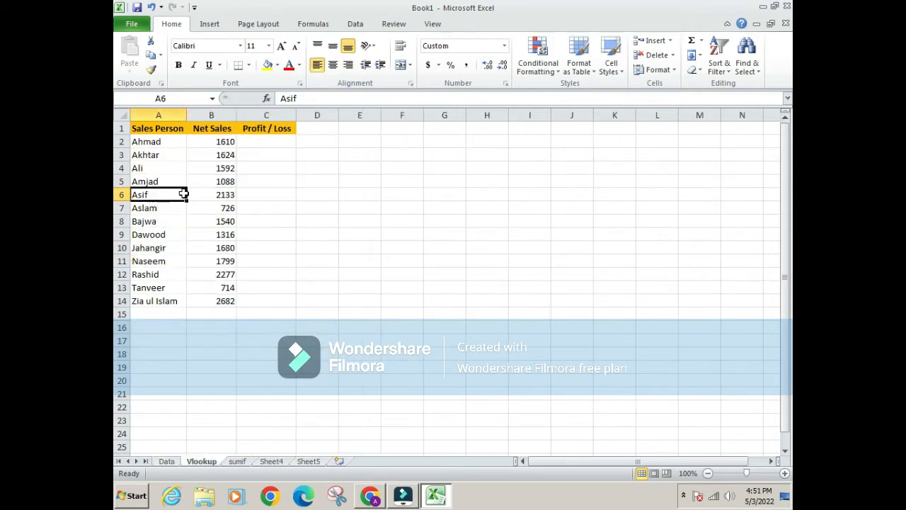
Look at the Data sheet again and inspect the Net Sales formula in B9 of the Vlookup sheet
key(Down)
key(Down)
key(Down)
key(ctrl+Page_Up)
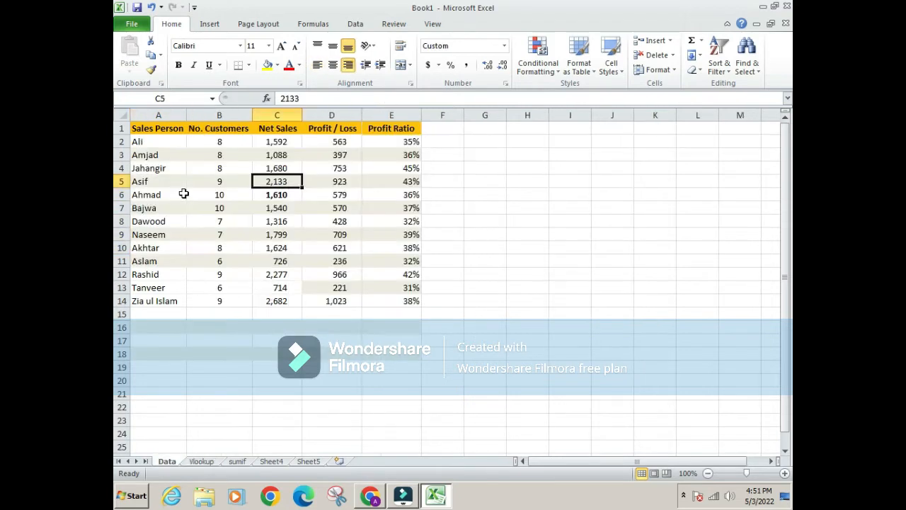
key(Left)
key(ctrl+Page_Down)
key(Right)
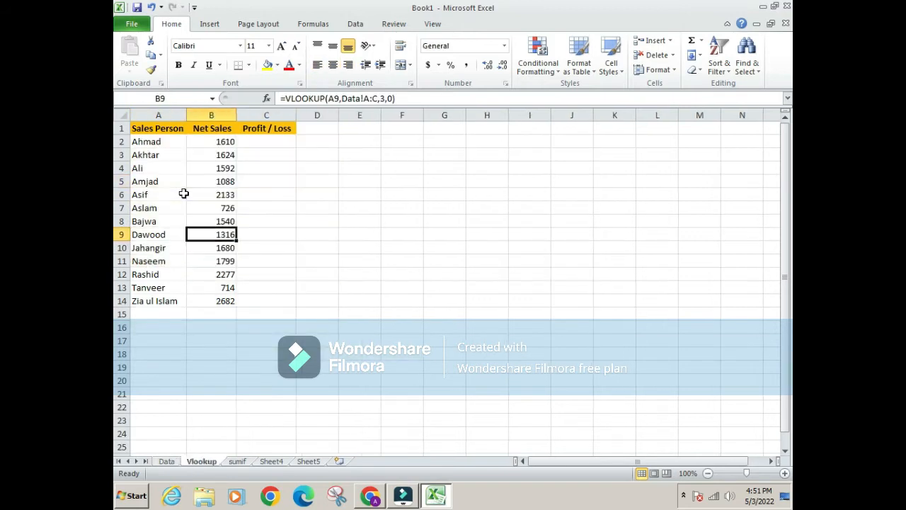
Start a VLOOKUP formula in C2 of the Profit / Loss column with A2 as the lookup value
key(ctrl+Up)
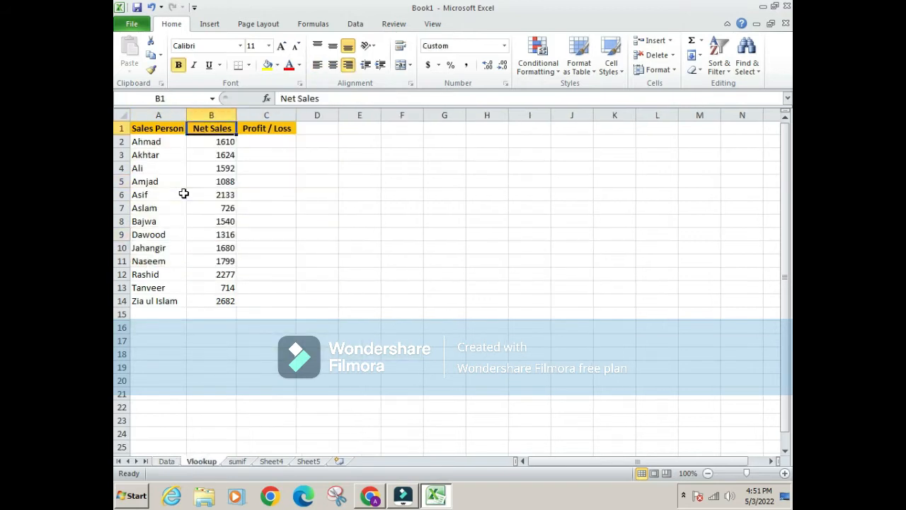
key(Down)
key(Left)
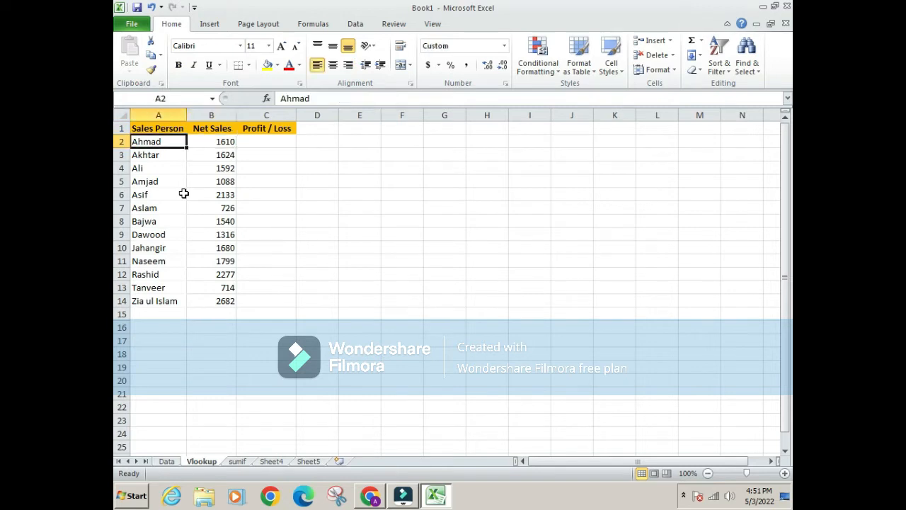
key(Right)
key(Right)
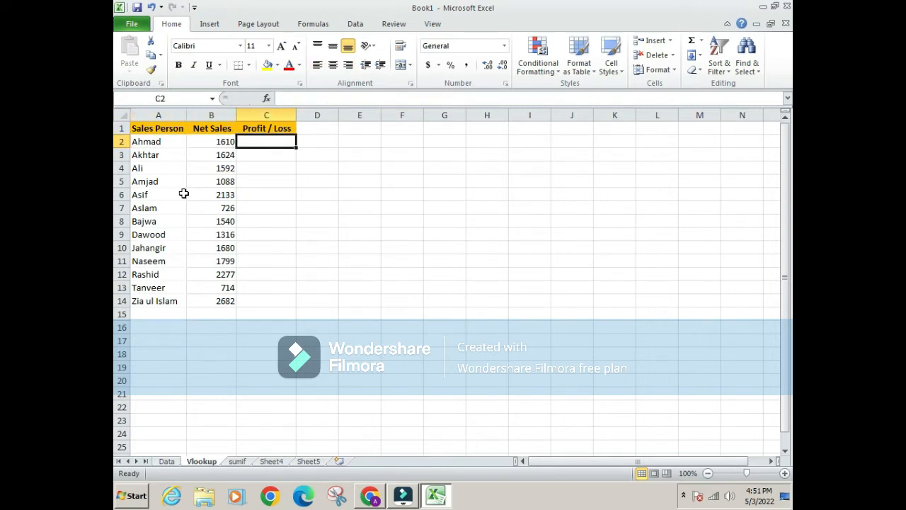
text(=)
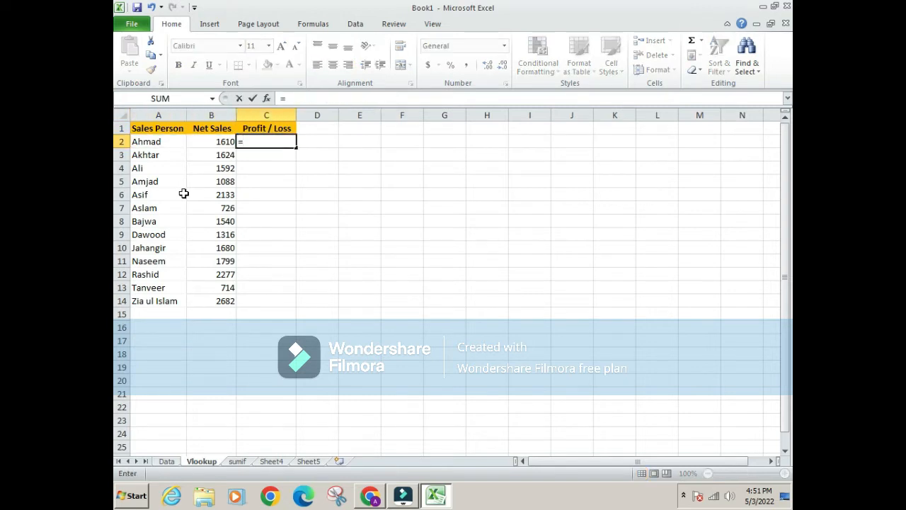
text(vloo)
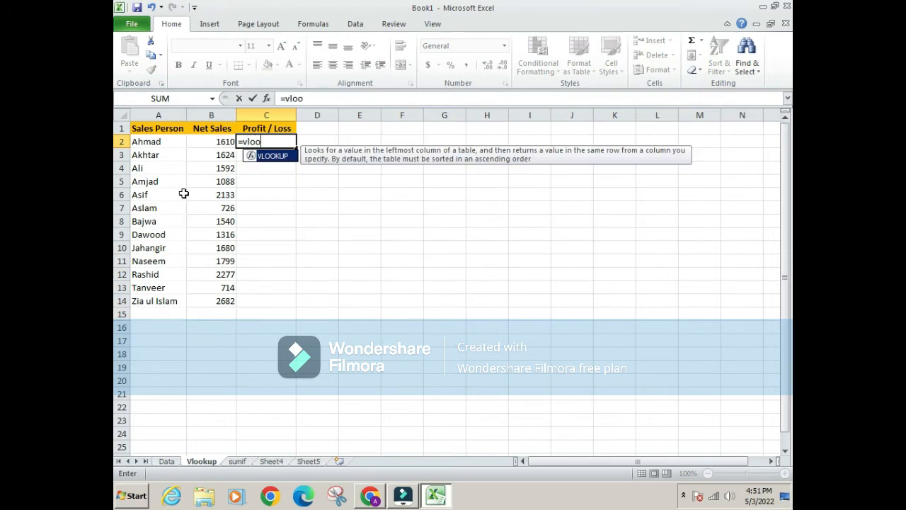
text(kup()
key(Left)
key(Left)
text(,)
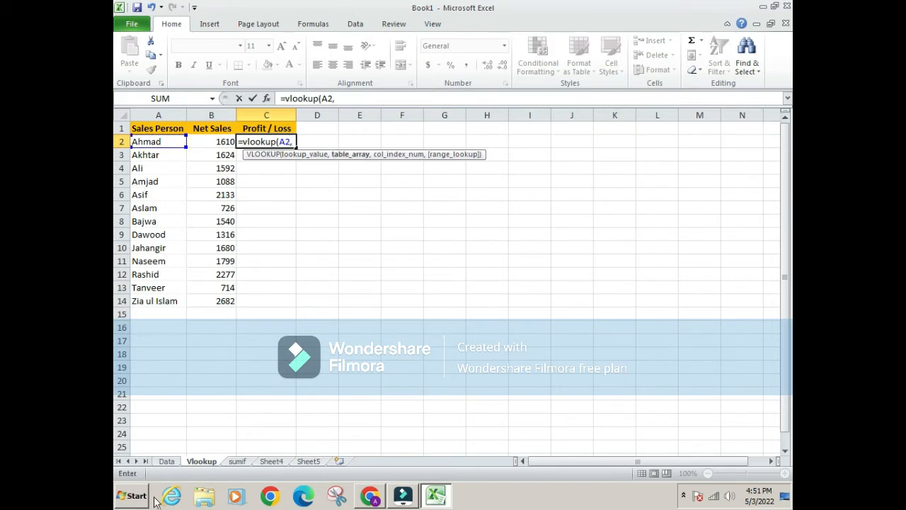
Complete the C2 formula with table array Data!A:D, column index 4 and range lookup 0
click(167, 461)
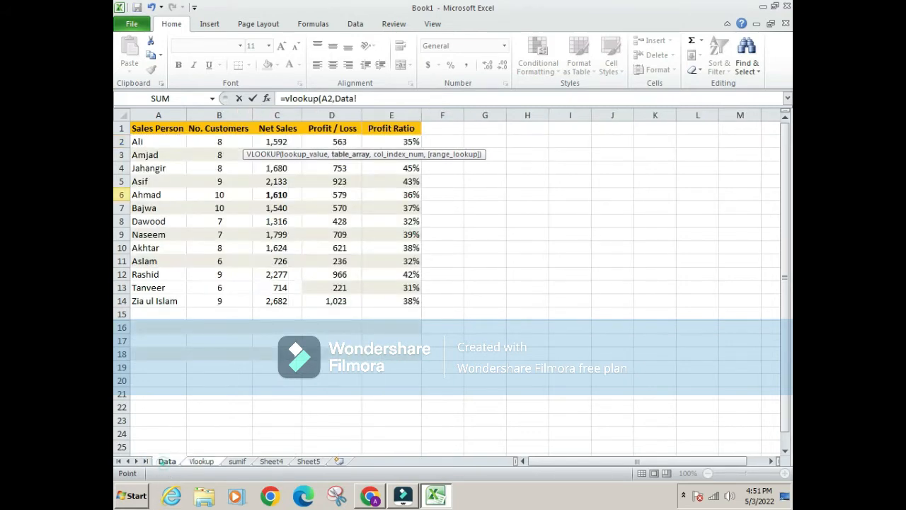
click(153, 113)
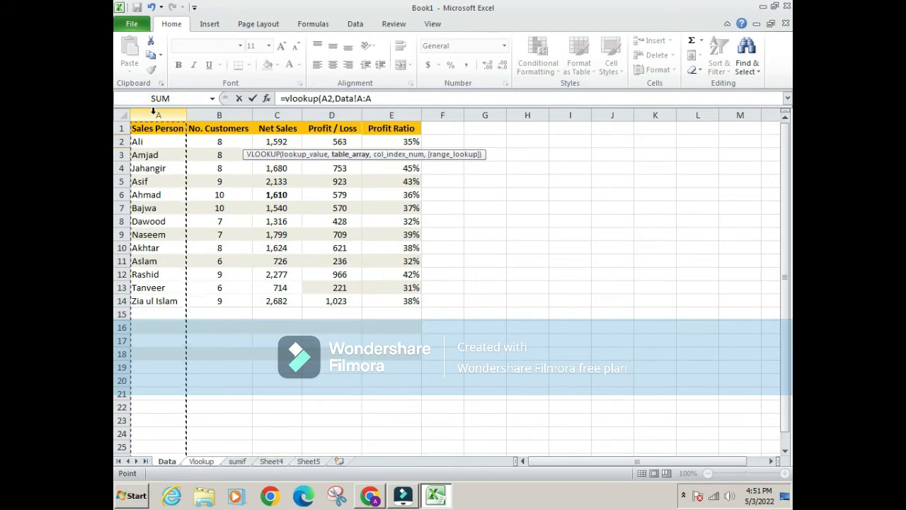
key(shift+Right)
key(shift+Right)
key(shift+Right)
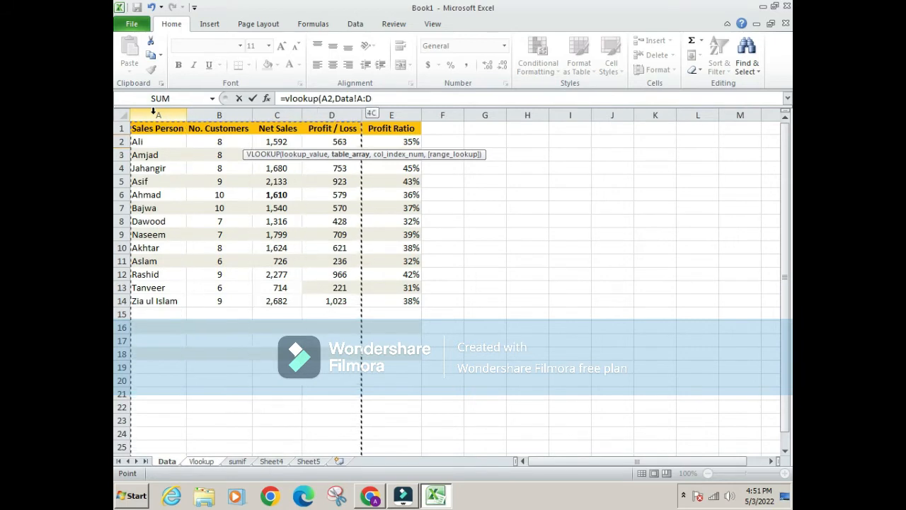
text(,4,0)
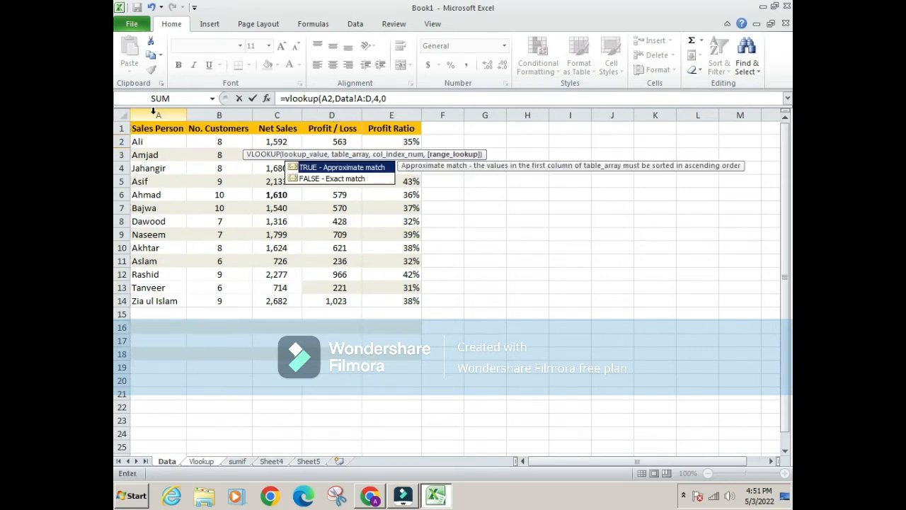
key(Return)
Copy the C2 formula down the Profit / Loss column through C14
key(Up)
key(ctrl+c)
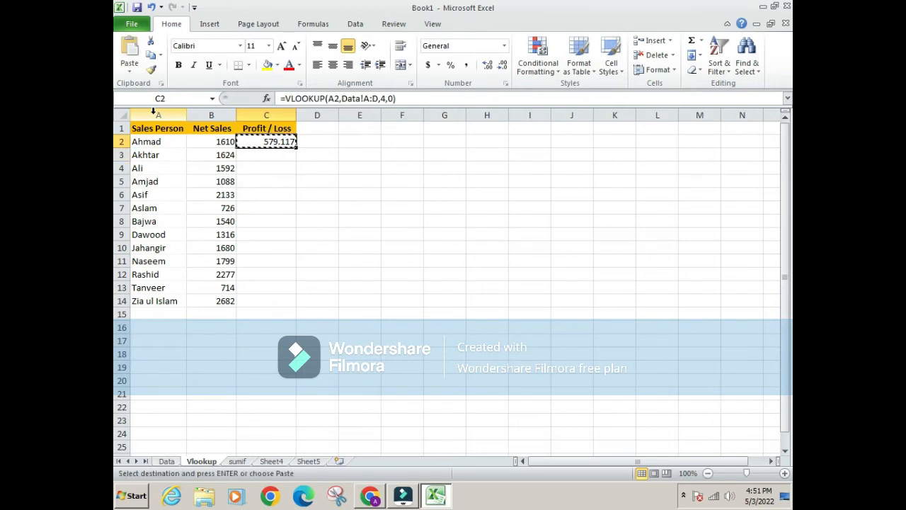
key(Left)
key(ctrl+Down)
key(Right)
key(Return)
key(ctrl+Up)
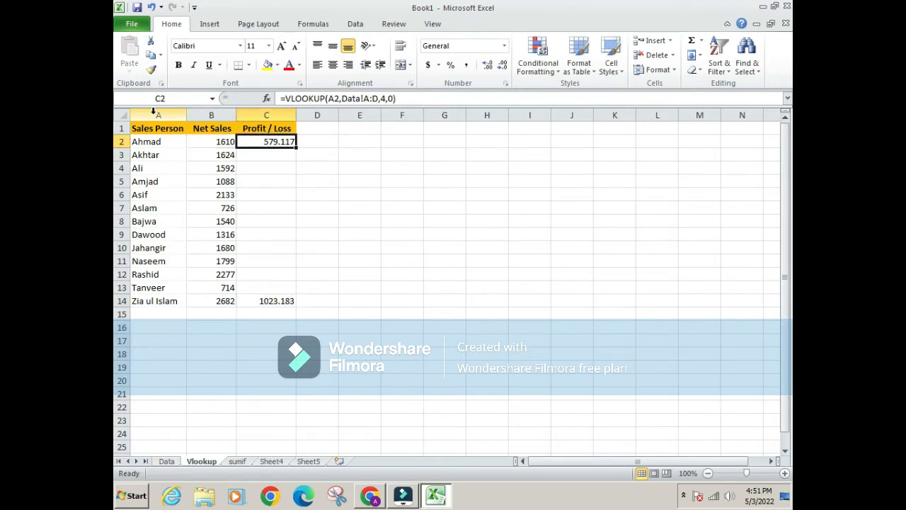
key(ctrl+c)
key(ctrl+shift+Down)
key(Return)
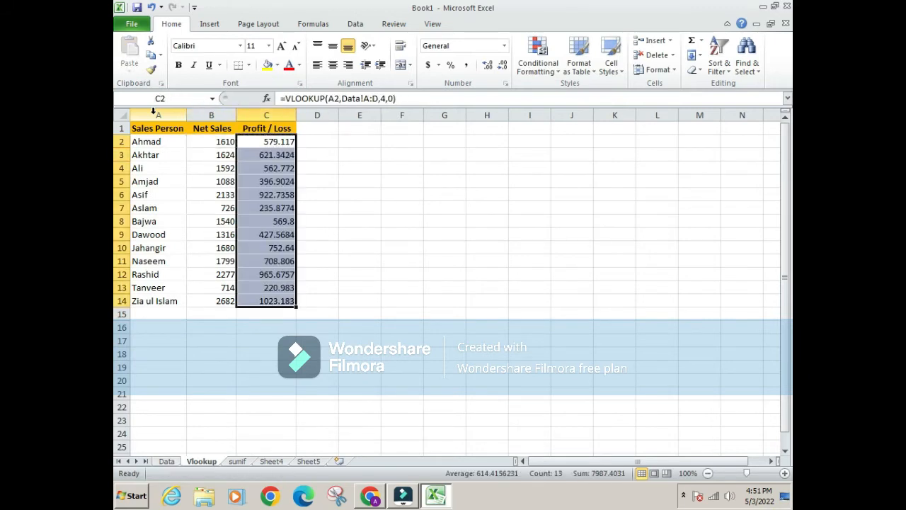
Review row 7 of the Vlookup sheet across its salesperson, Net Sales and Profit / Loss cells
key(Left)
key(Left)
key(Down)
key(Down)
key(Down)
key(Down)
key(Down)
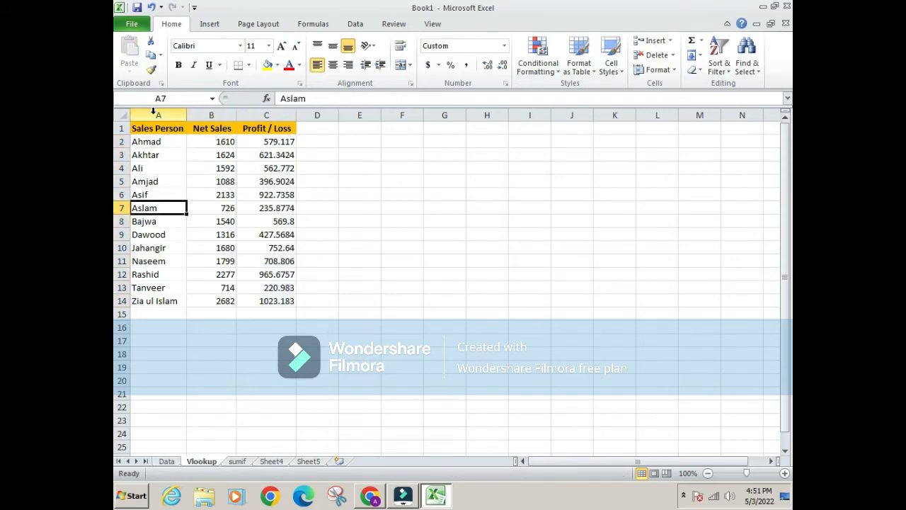
key(Right)
key(Right)
key(Left)
key(Left)
key(Right)
key(Right)
Look at the Profit / Loss column on the Data sheet and go back over the results on the Vlookup sheet
key(Right)
key(Left)
key(Left)
key(Left)
key(Right)
key(Right)
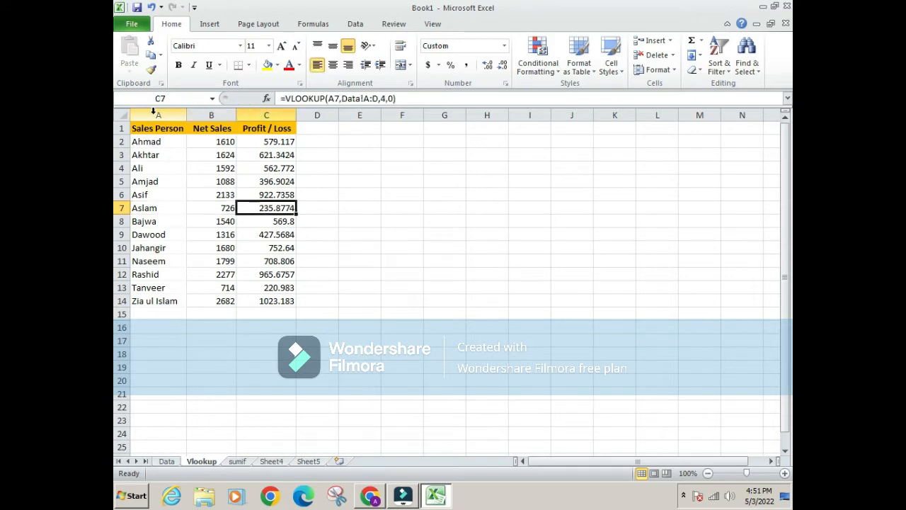
key(ctrl+Page_Up)
key(Right)
key(Right)
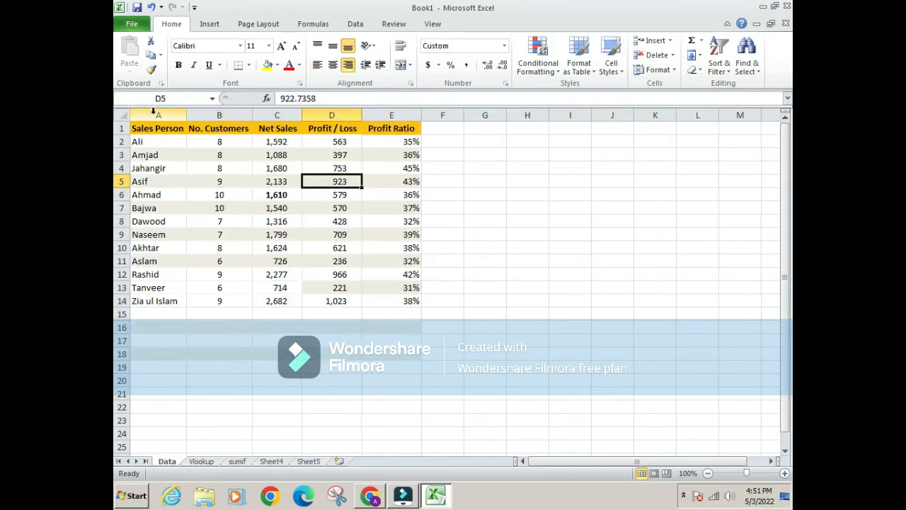
key(ctrl+Page_Down)
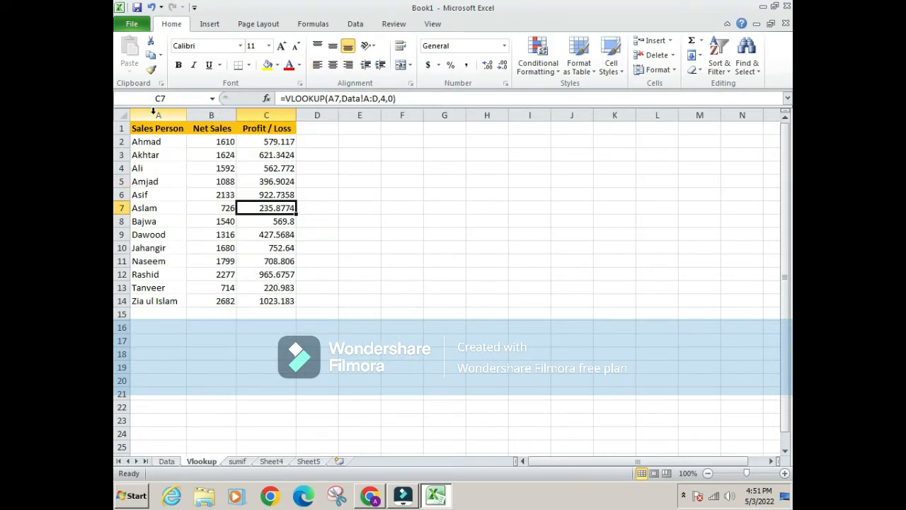
key(Up)
key(Up)
key(Up)
key(Up)
key(Up)
key(Left)
key(Left)
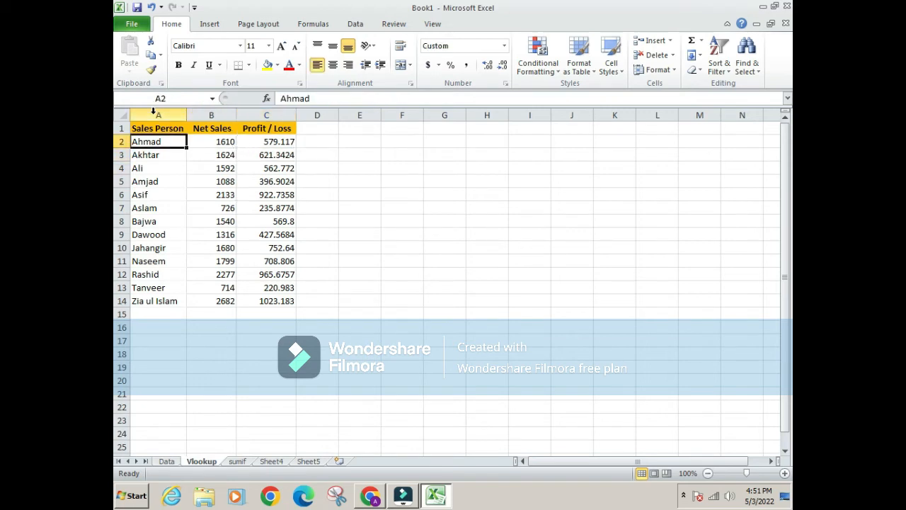
key(Right)
key(Down)
key(Down)
key(Down)
key(Down)
key(Down)
key(Down)
key(Down)
key(Down)
key(Down)
key(Down)
key(Down)
key(Down)
key(Down)
key(Down)
key(Down)
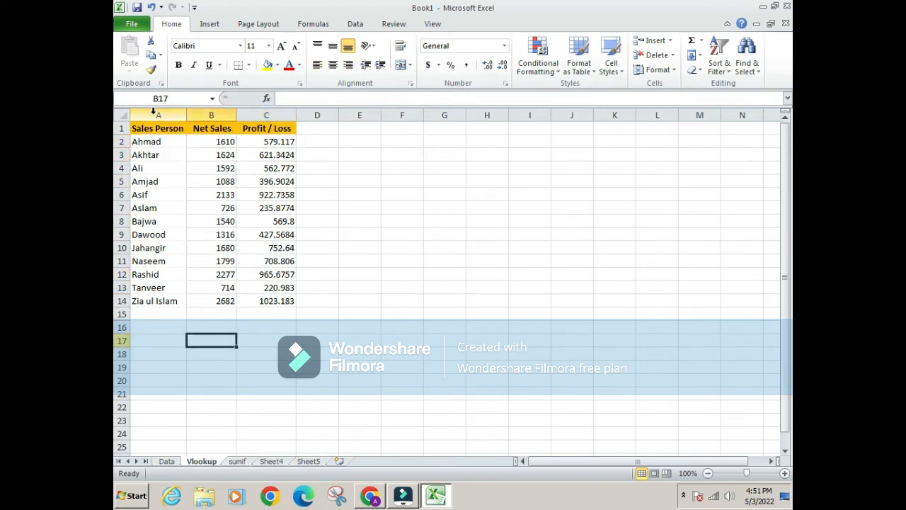
Duplicate the records in A7:E11 of the Data sheet into A15:E19, directly below the existing list
key(ctrl+Page_Up)
key(Left)
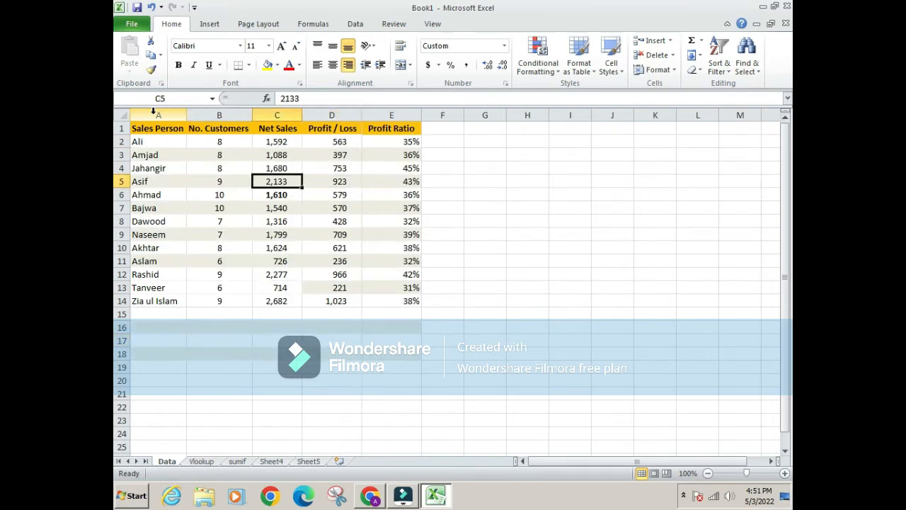
key(Left)
key(Left)
key(Down)
key(Down)
key(shift+Down)
key(shift+Down)
key(shift+Down)
key(shift+Down)
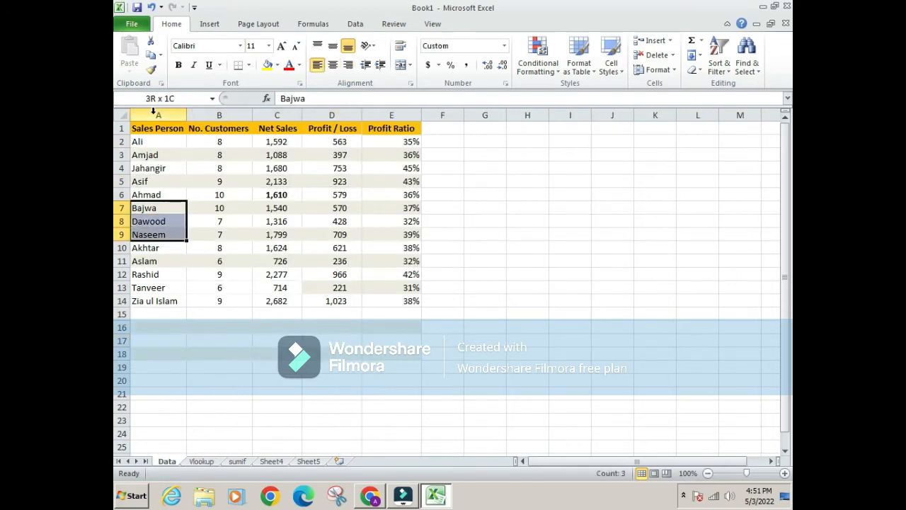
key(shift+Right)
key(shift+Right)
key(shift+Right)
key(shift+Right)
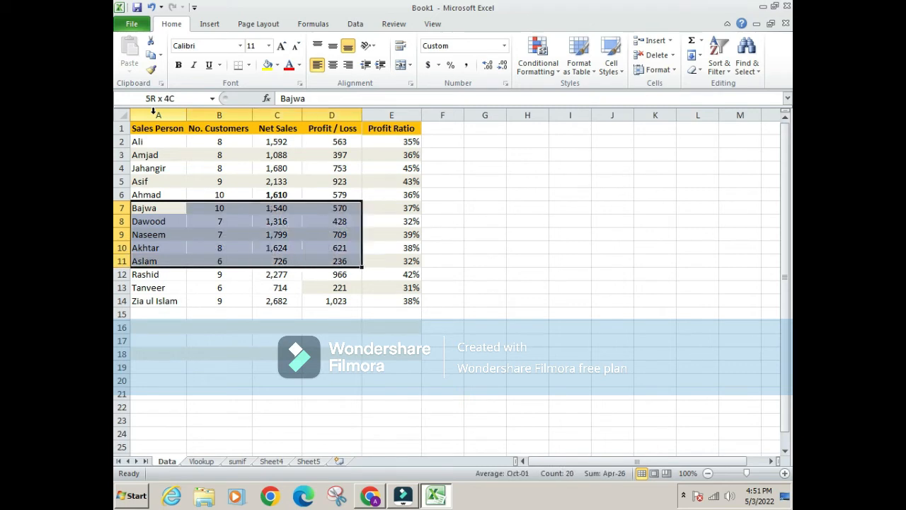
key(ctrl+c)
key(Down)
key(Down)
key(Down)
key(Down)
key(Down)
key(Down)
key(Down)
key(Down)
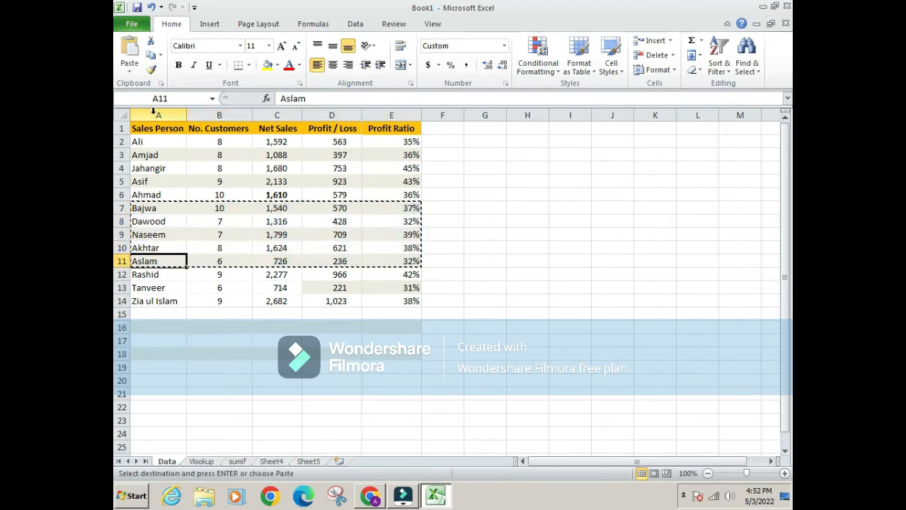
key(Return)
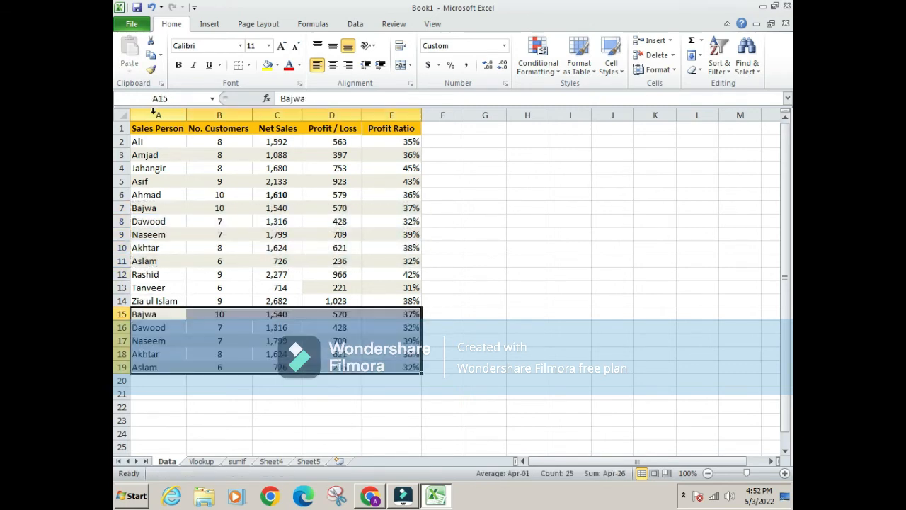
Make the duplicated records in A15:E19 bold
key(shift+Right)
key(shift+Right)
key(shift+Right)
key(shift+Right)
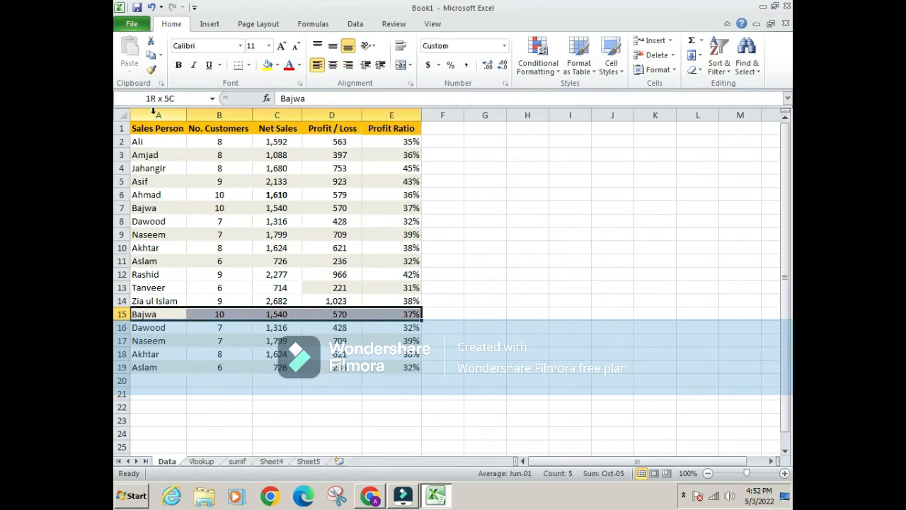
key(shift+Down)
key(shift+Down)
key(shift+Down)
key(shift+Down)
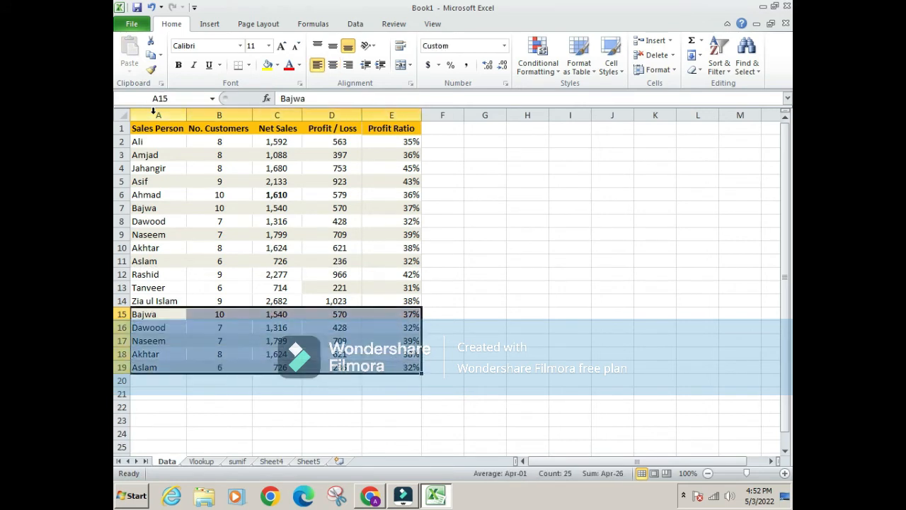
key(ctrl+b)
key(Down)
key(Up)
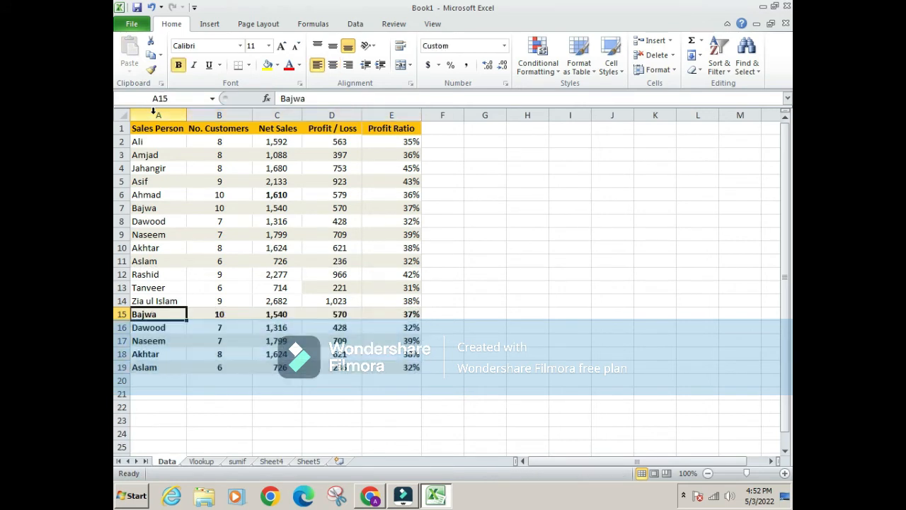
Examine the duplicated record in row 15 and the full Sales Person list A2:A19 on the Data sheet
key(Right)
key(Right)
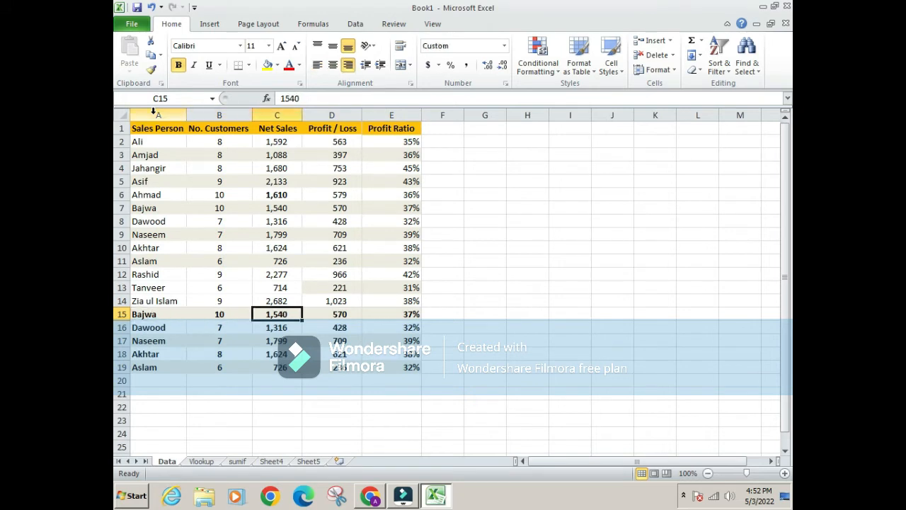
key(Left)
key(Left)
key(Up)
key(Up)
key(Up)
key(ctrl+Up)
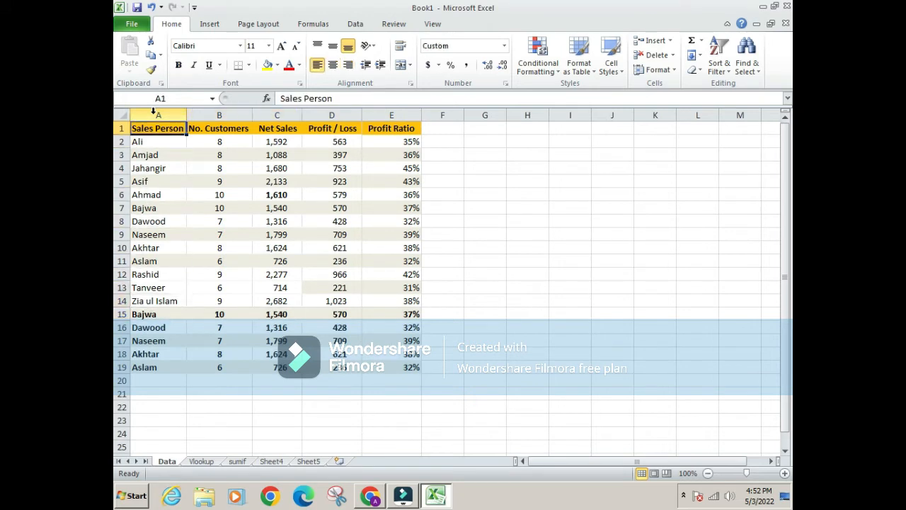
key(Down)
key(ctrl+shift+Down)
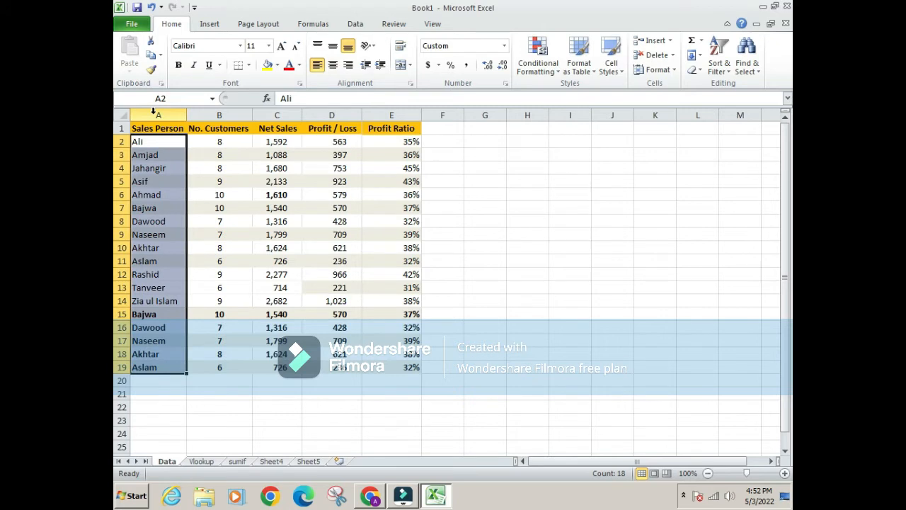
Clear the Net Sales and Profit / Loss formulas in B2:C14 of the Vlookup sheet
key(ctrl+Page_Down)
key(Up)
key(Up)
key(Up)
key(ctrl+Up)
key(Down)
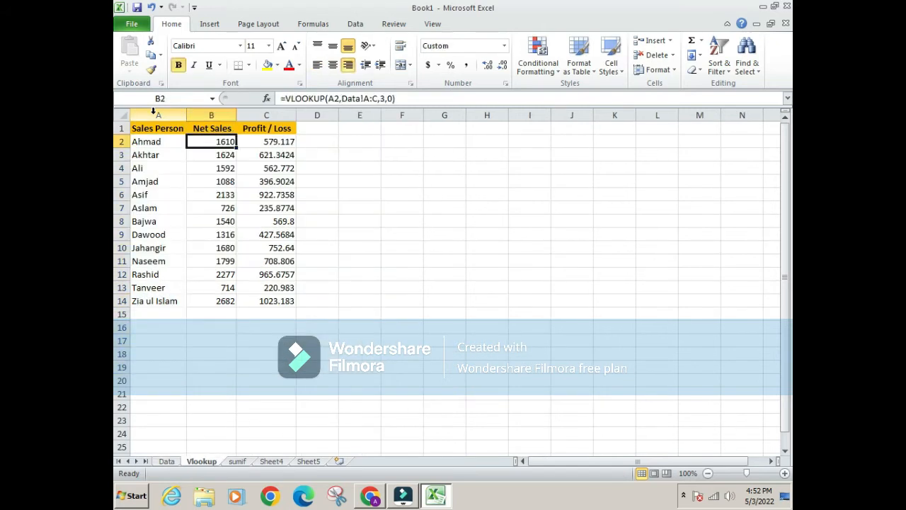
key(ctrl+shift+Down)
key(shift+Right)
key(Delete)
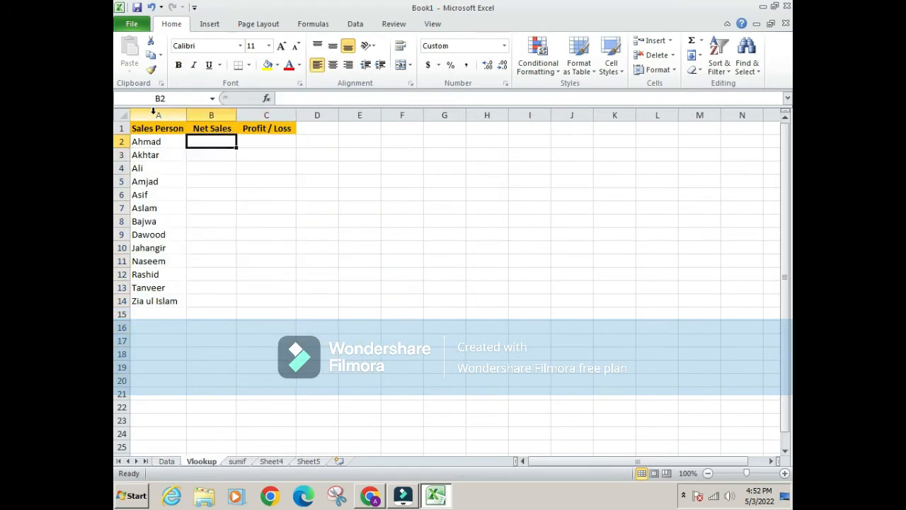
Enter =VLOOKUP(A2,Data!A:C,3,0) in cell B2 of the Vlookup sheet to look up the first salesperson's Net Sales
text(=)
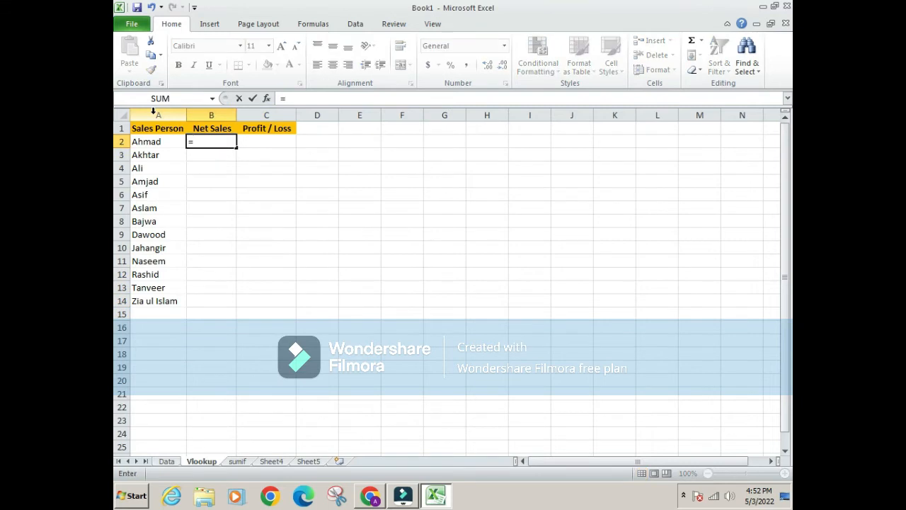
text(vloo)
text(kup)
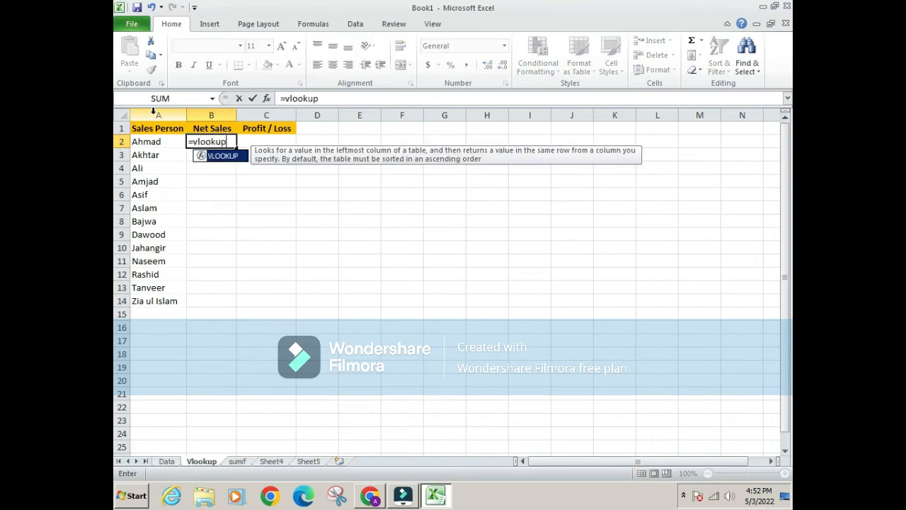
text(()
key(Left)
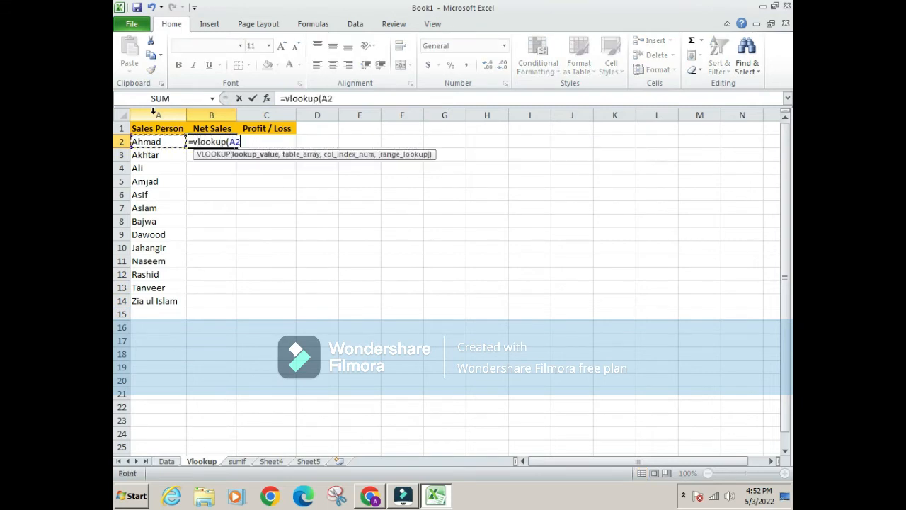
text(,)
click(170, 447)
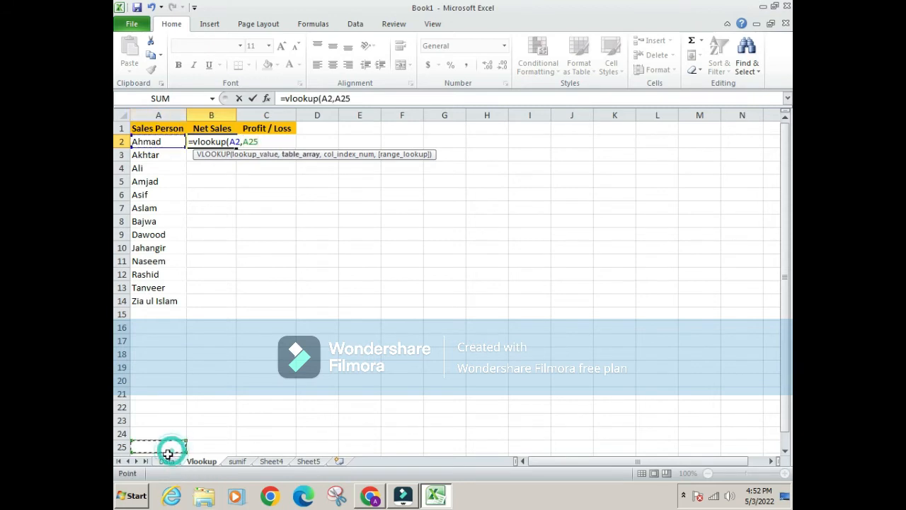
click(166, 461)
click(148, 114)
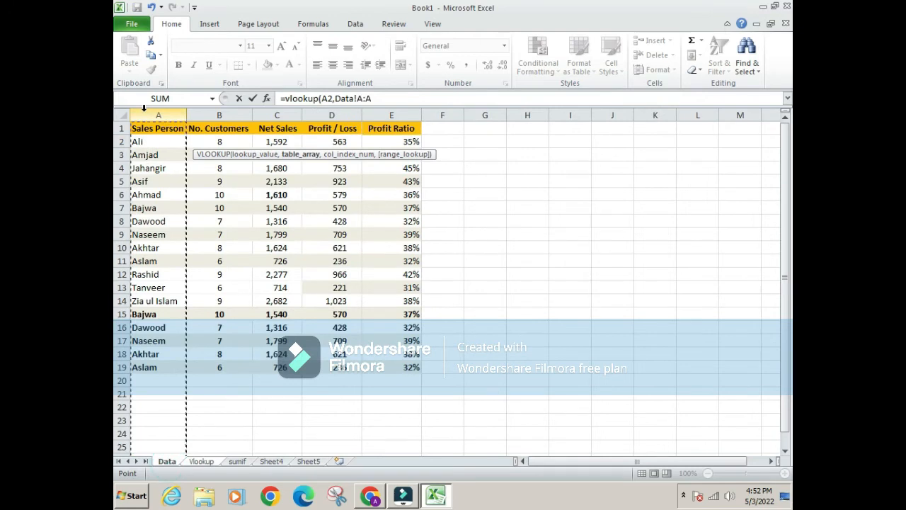
drag(157, 114, 305, 114)
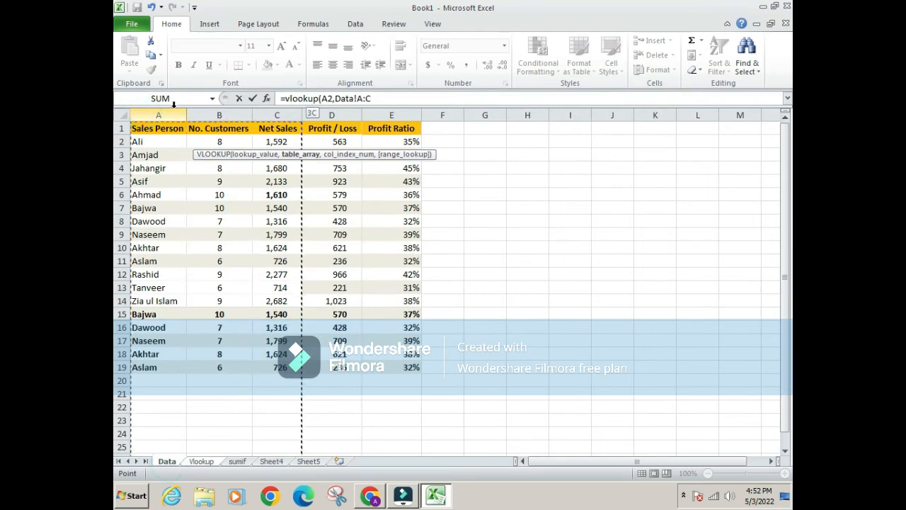
text(,3,0)
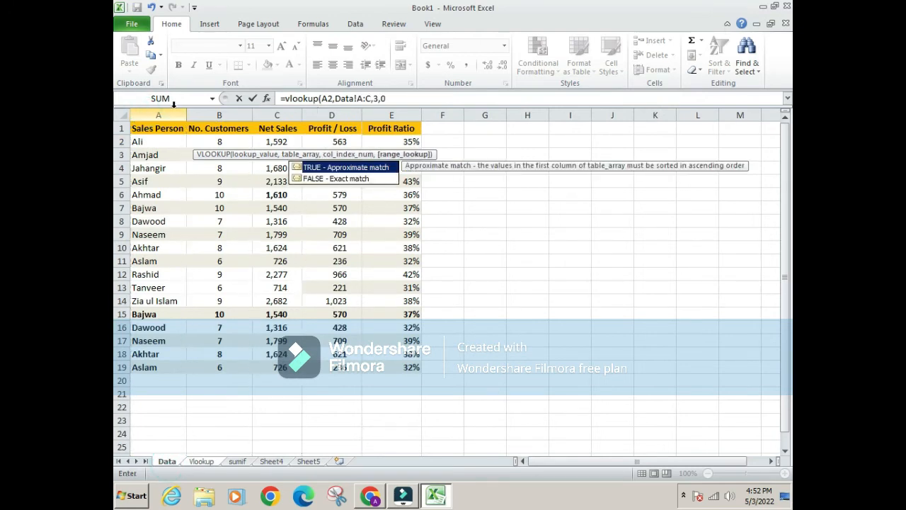
key(Return)
Copy the Net Sales lookup formula from B2 down through B14 for all the salespeople
key(Up)
key(ctrl+c)
key(Left)
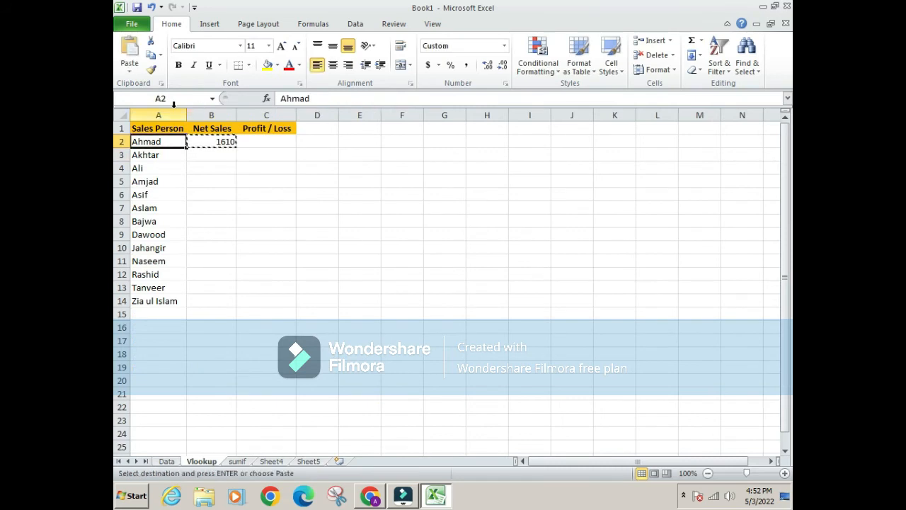
key(ctrl+Down)
key(Right)
key(Return)
key(ctrl+Up)
key(ctrl+c)
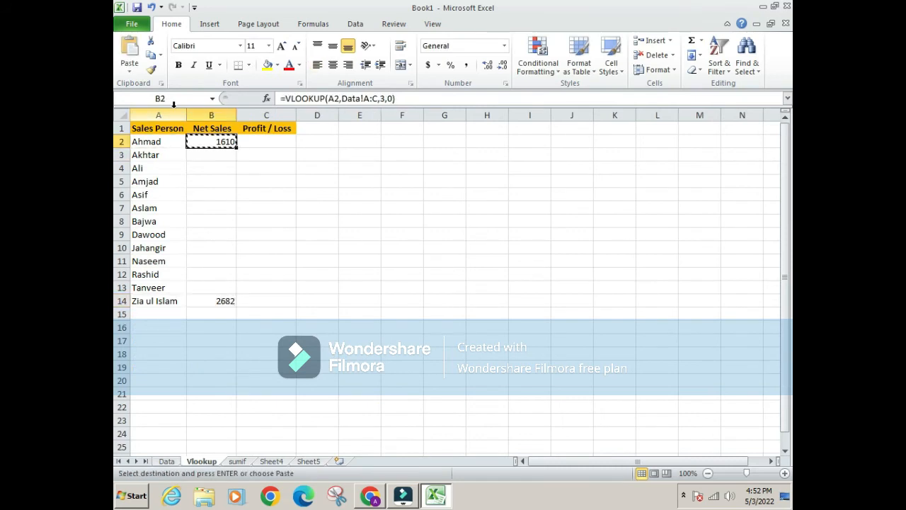
key(ctrl+shift+Down)
key(Return)
Examine the duplicated record in row 15 of the Data sheet and its original in row 7
key(ctrl+Page_Up)
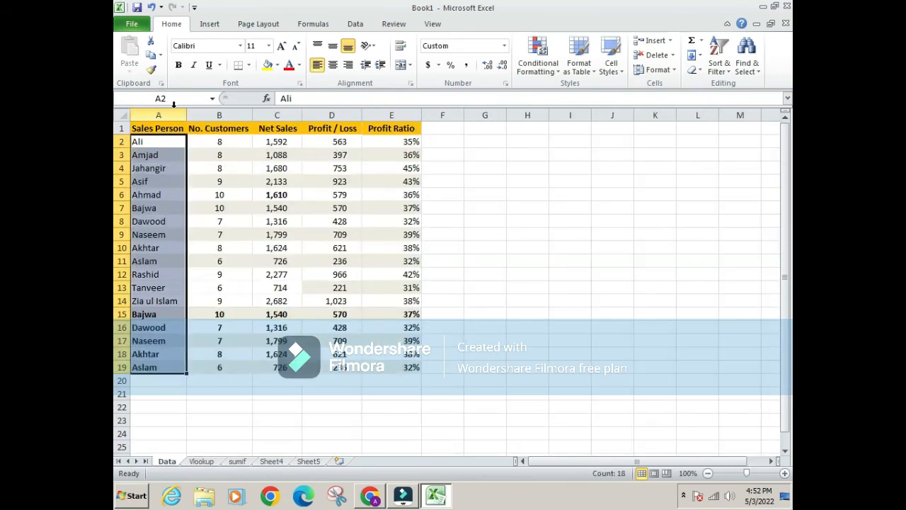
key(Down)
key(Down)
key(Down)
key(Down)
key(Down)
key(Down)
key(Down)
key(Down)
key(Down)
key(Down)
key(Down)
key(Down)
key(Down)
key(Down)
key(Down)
key(Up)
key(Up)
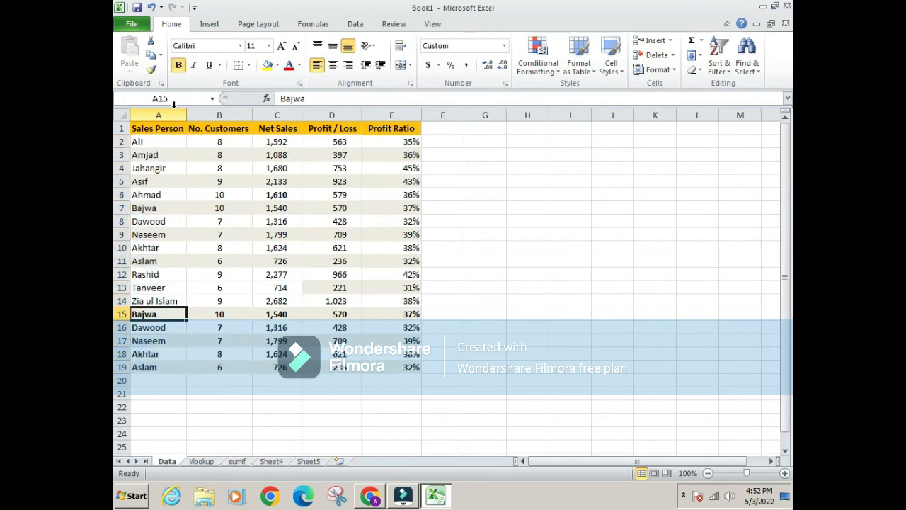
key(Right)
key(Right)
key(Left)
key(Left)
key(Right)
key(Left)
key(Up)
key(Up)
key(Up)
key(Up)
key(Up)
key(Up)
key(Up)
key(Up)
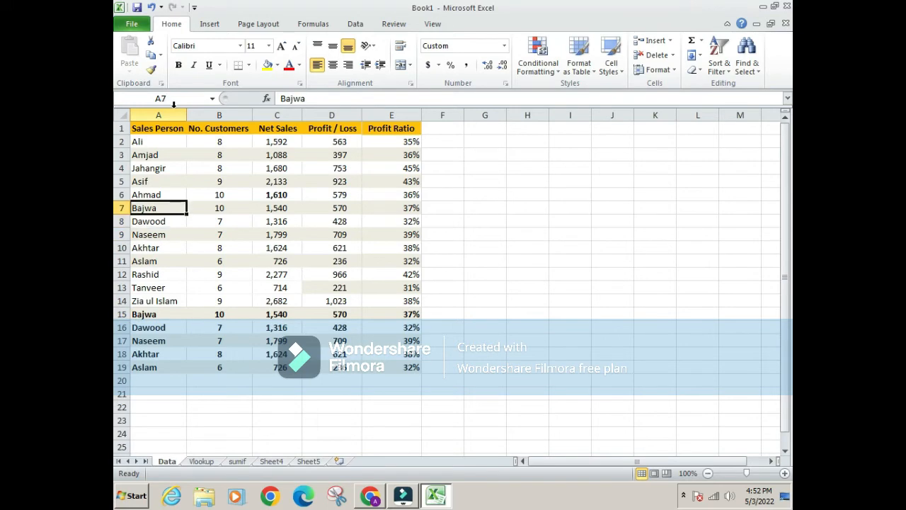
Make cells A7:C7 bold on the Data sheet to highlight the original of the duplicated record
key(shift+Right)
key(shift+Right)
key(ctrl+b)
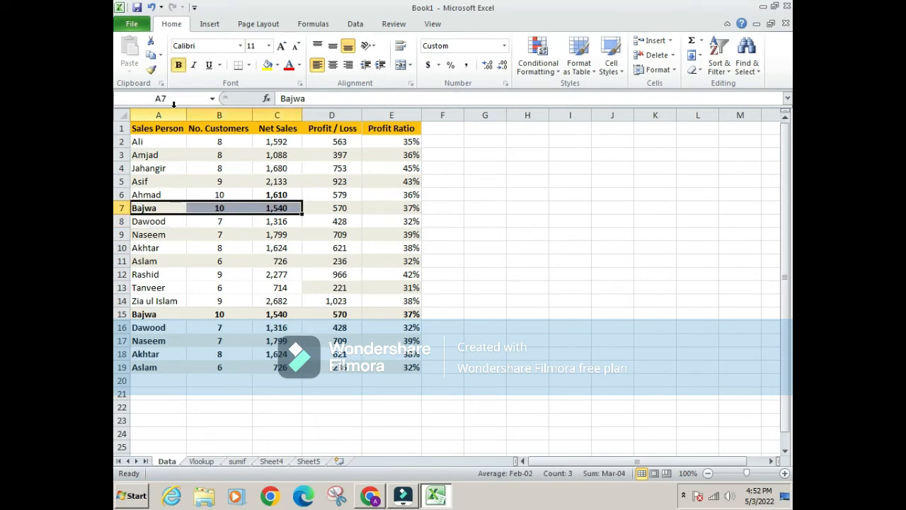
key(Right)
key(Right)
Check the combined Net Sales of the duplicated salesperson by selecting C7 and C15 together on the Data sheet
scroll(209, 281, down, 5)
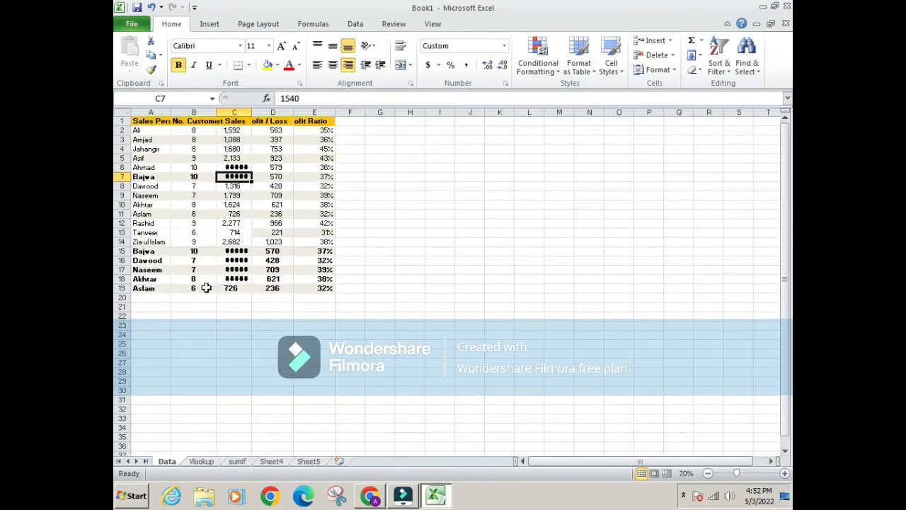
scroll(209, 281, up, 1)
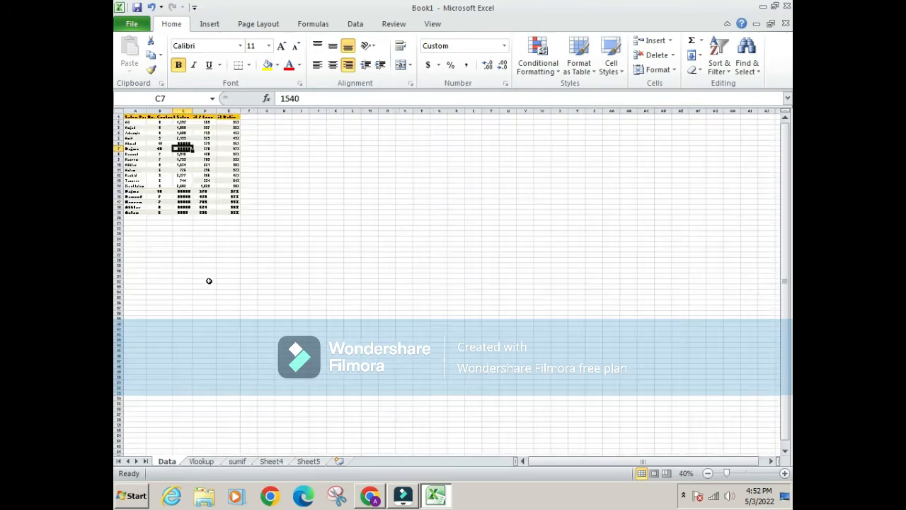
scroll(209, 281, down, 1)
scroll(209, 281, down, 1)
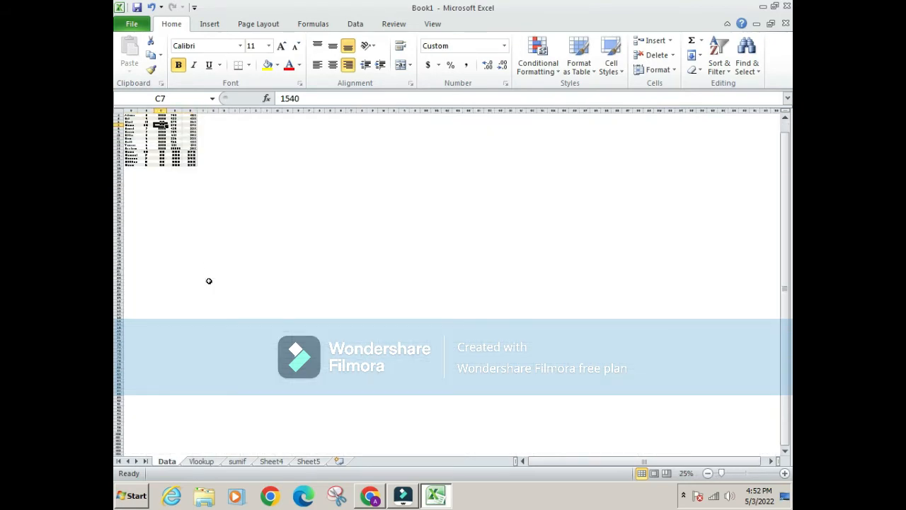
key(ctrl+minus)
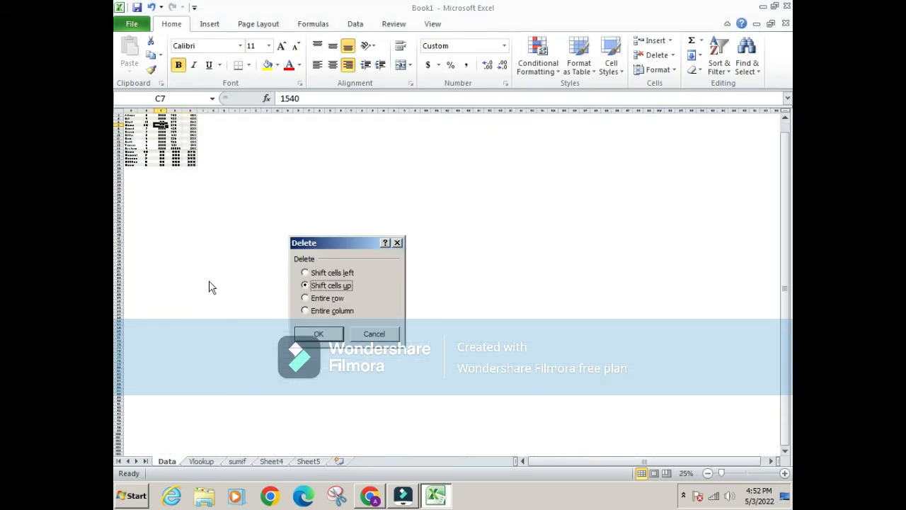
key(Escape)
ctrl+scroll(208, 281, up, 1)
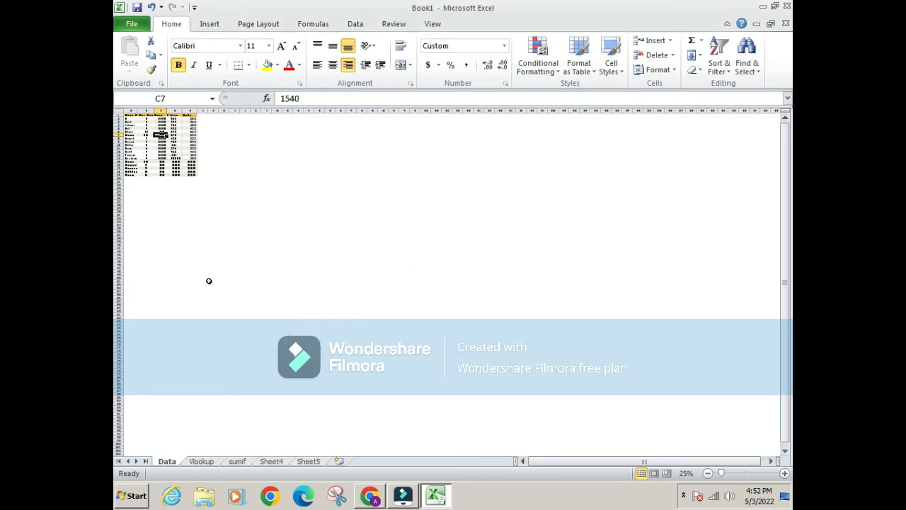
ctrl+scroll(209, 281, up, 2)
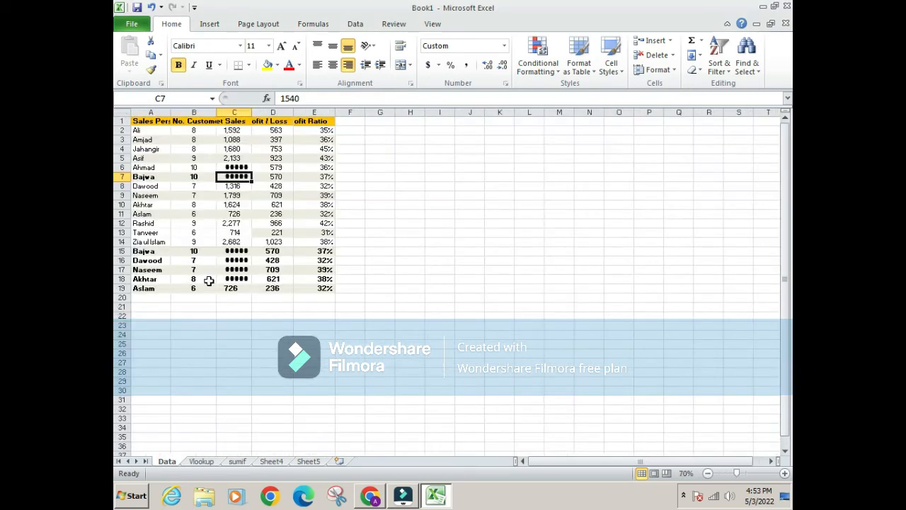
ctrl+scroll(209, 281, down, 1)
ctrl+scroll(209, 281, up, 2)
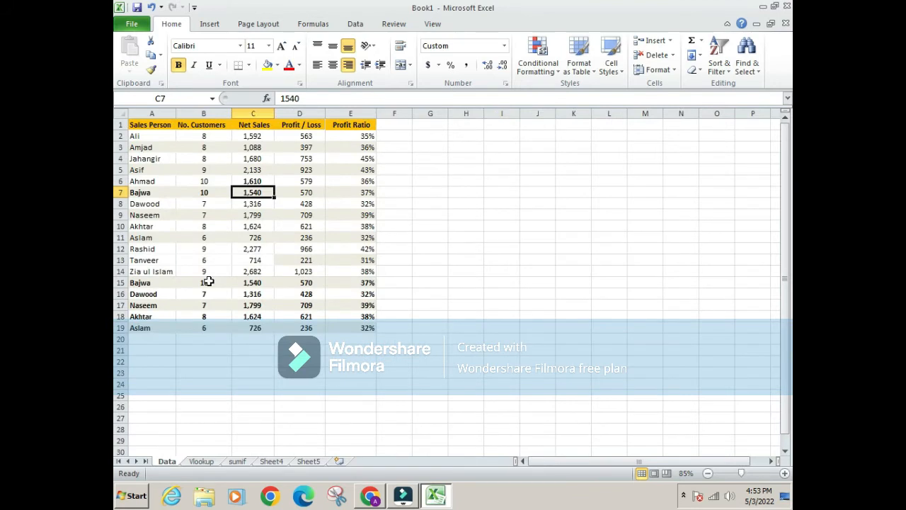
ctrl+click(252, 195)
ctrl+click(250, 282)
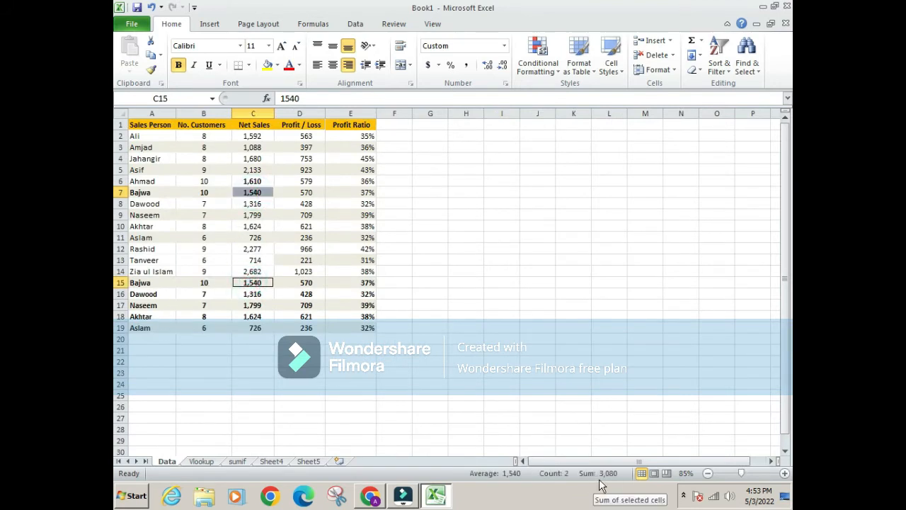
Compare the Net Sales lookup in B8 of the Vlookup sheet with the duplicated record in row 15 of the Data sheet
click(202, 461)
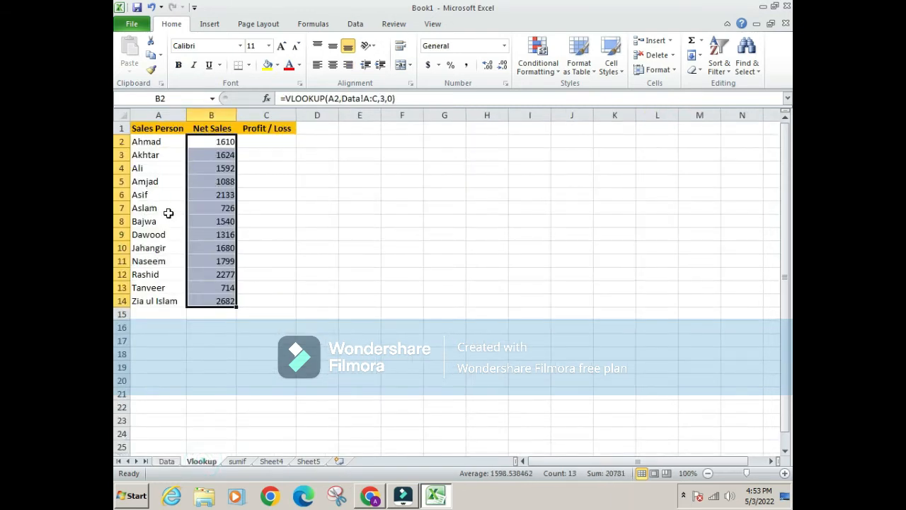
click(223, 222)
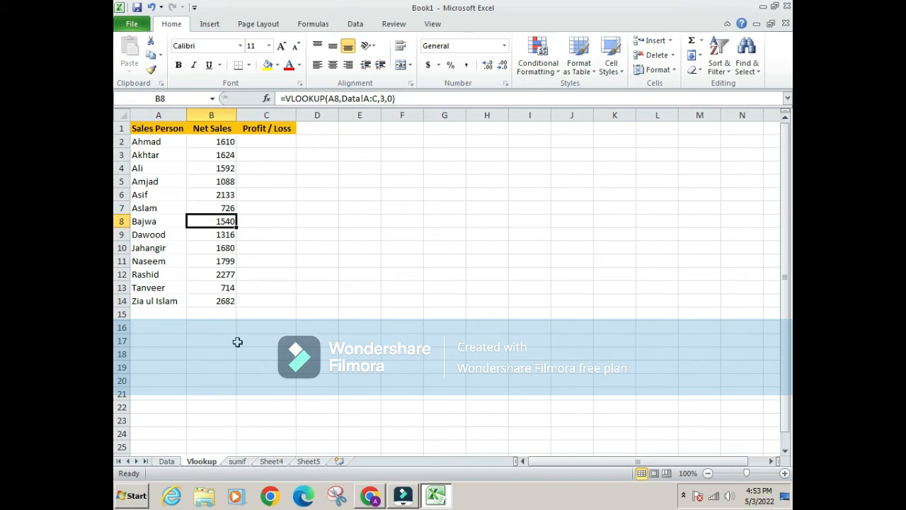
key(ctrl+Page_Up)
key(Left)
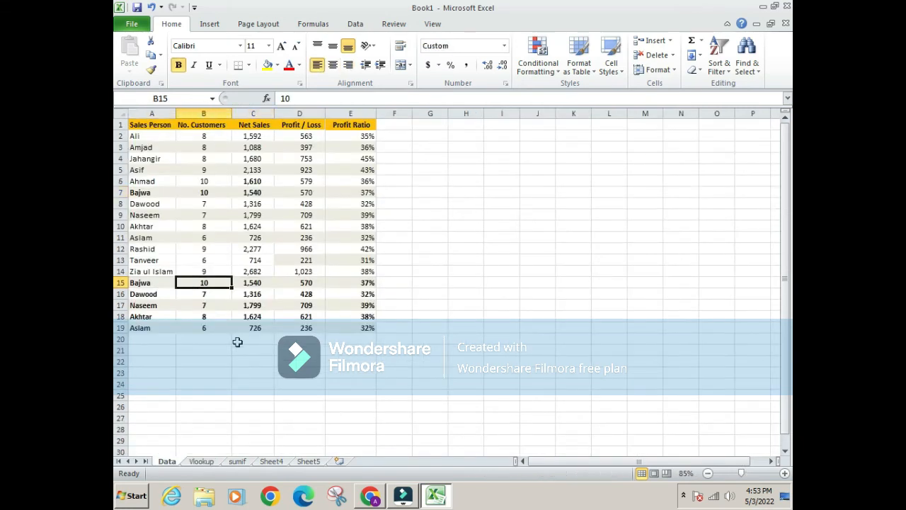
key(Right)
Clear the Net Sales lookup formulas in B2:B14 of the Vlookup sheet
key(ctrl+Page_Down)
key(Up)
key(Up)
key(Up)
key(Up)
key(Up)
key(Up)
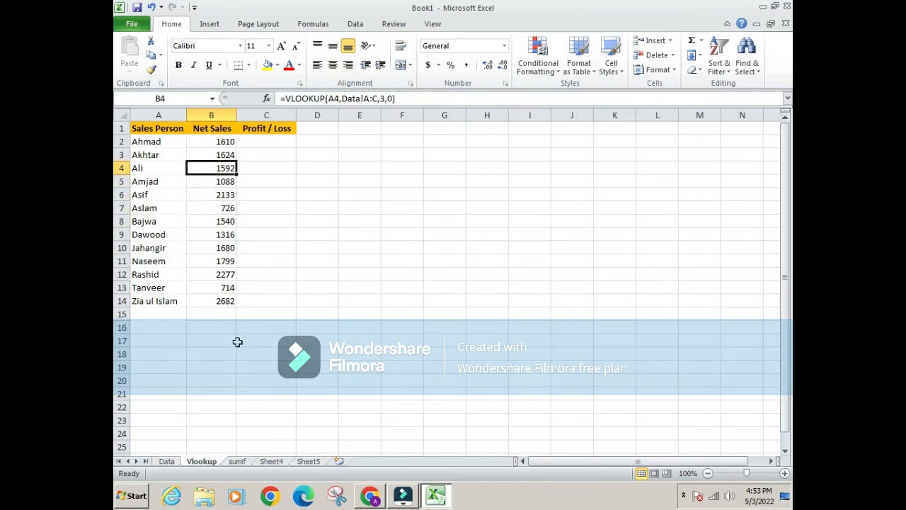
key(ctrl+shift+Down)
key(Delete)
key(Left)
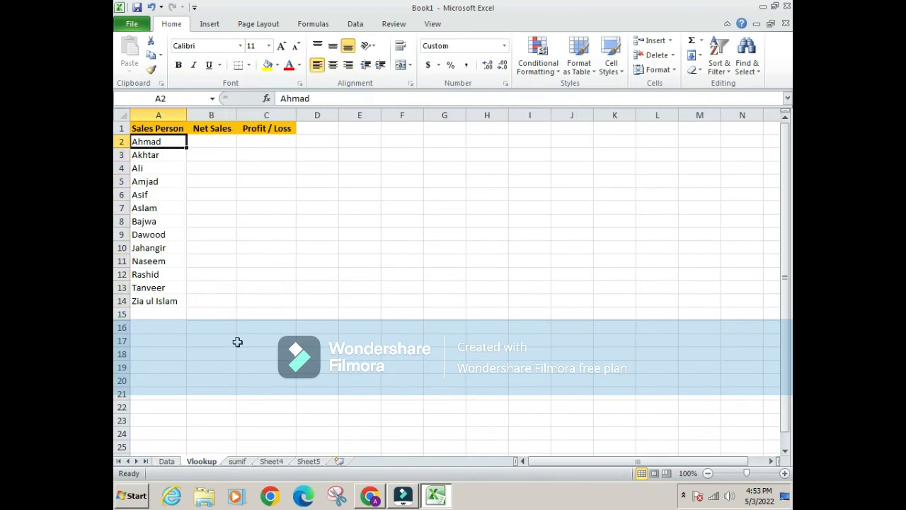
Enter =SUMIF(Data!A:A,Vlookup!A2,Data!C:C) in B2 of the Vlookup sheet to total Net Sales per salesperson
key(Right)
text(=)
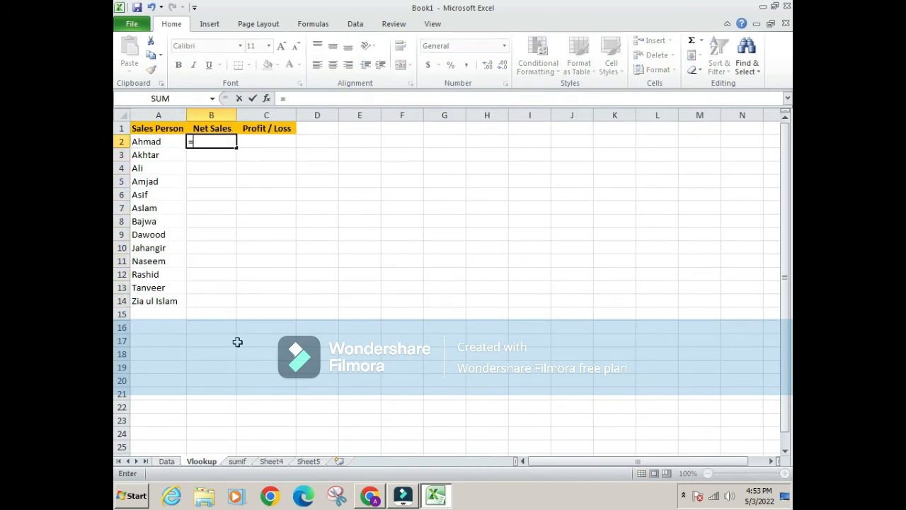
text(sum)
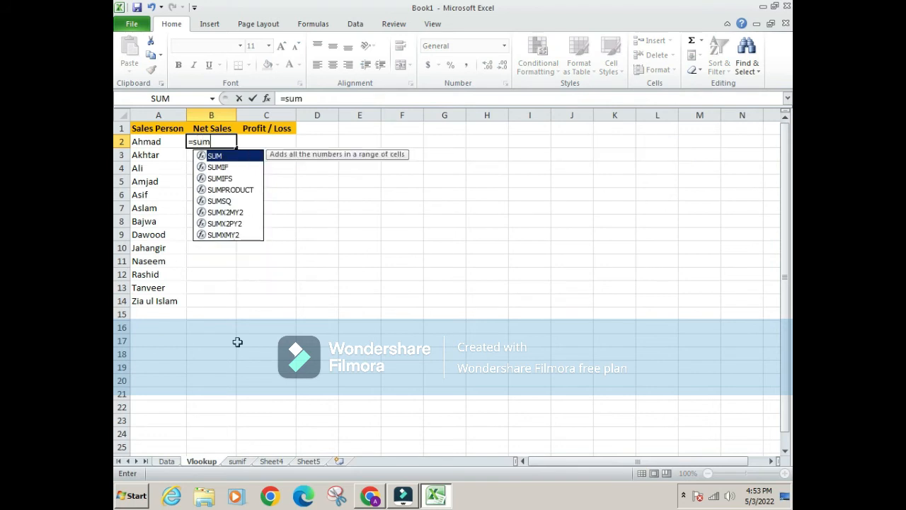
text(if()
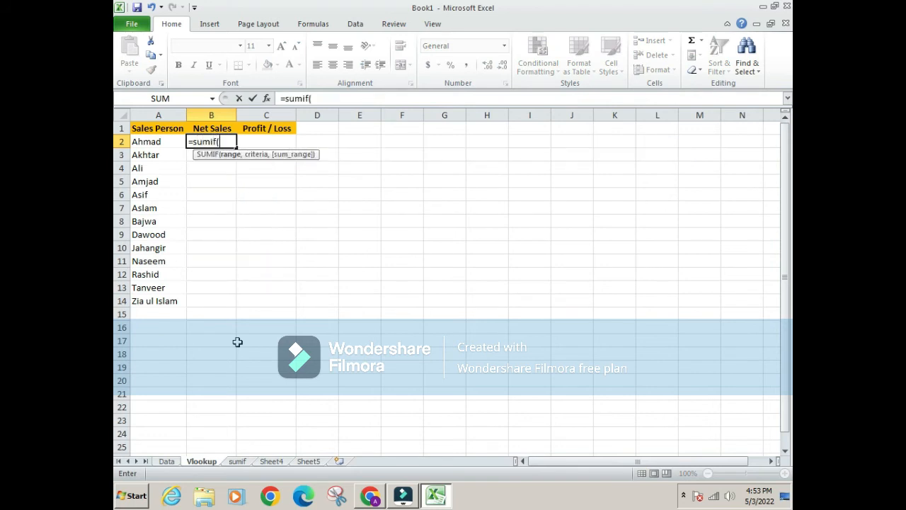
click(167, 460)
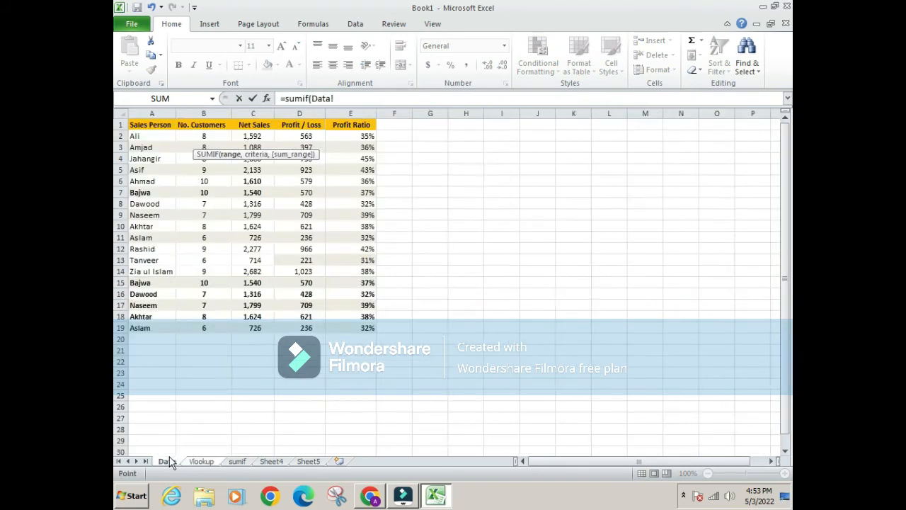
click(159, 113)
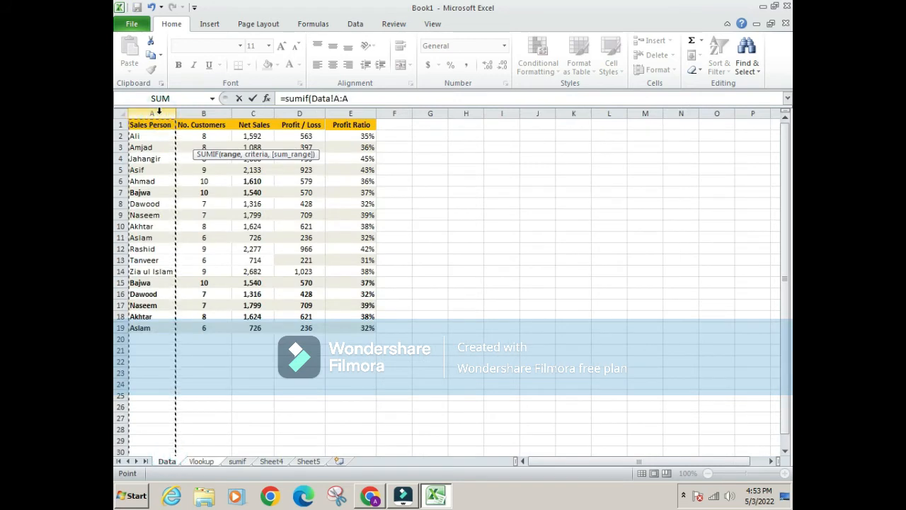
text(,)
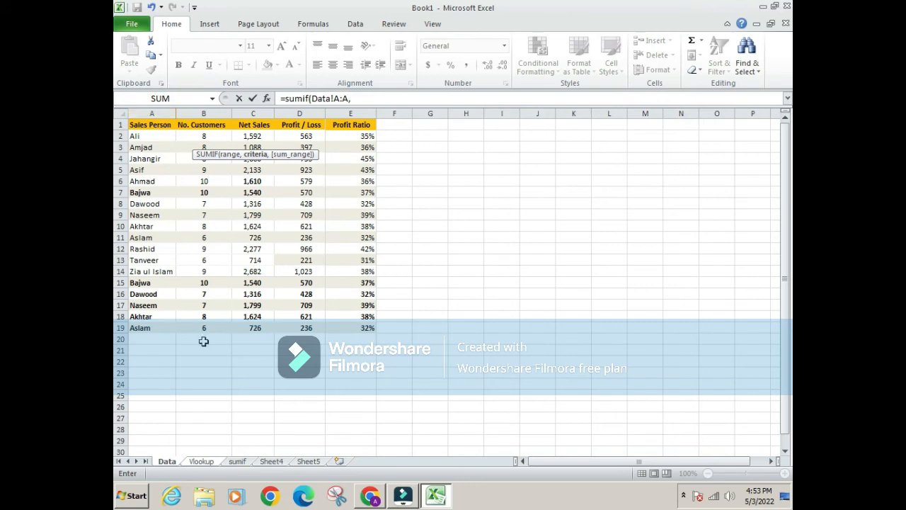
click(198, 461)
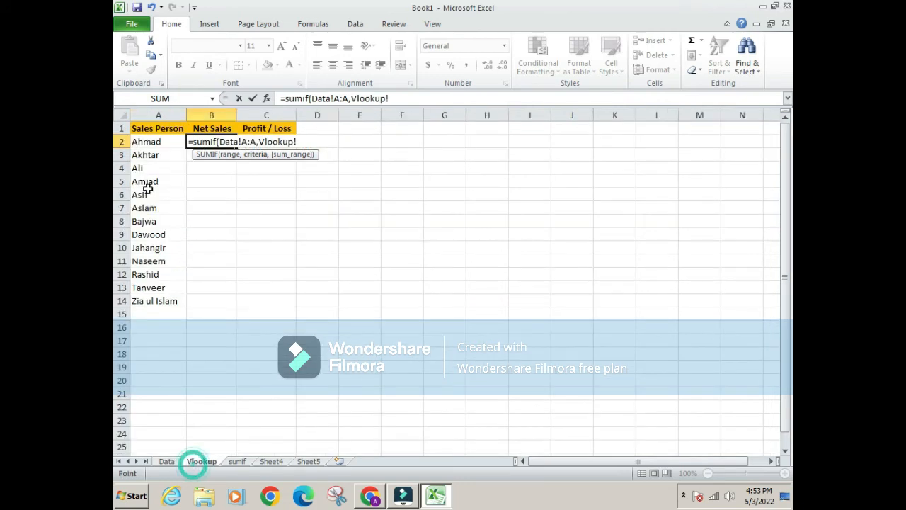
click(147, 141)
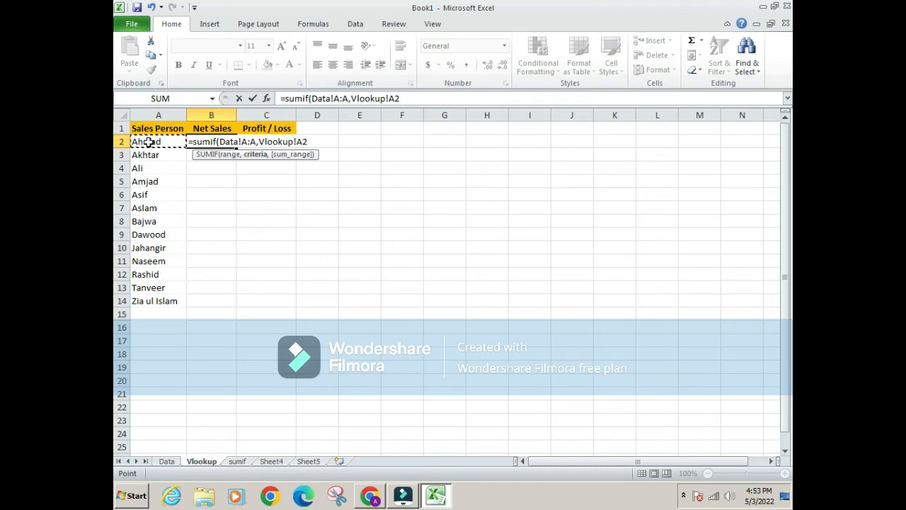
text(,)
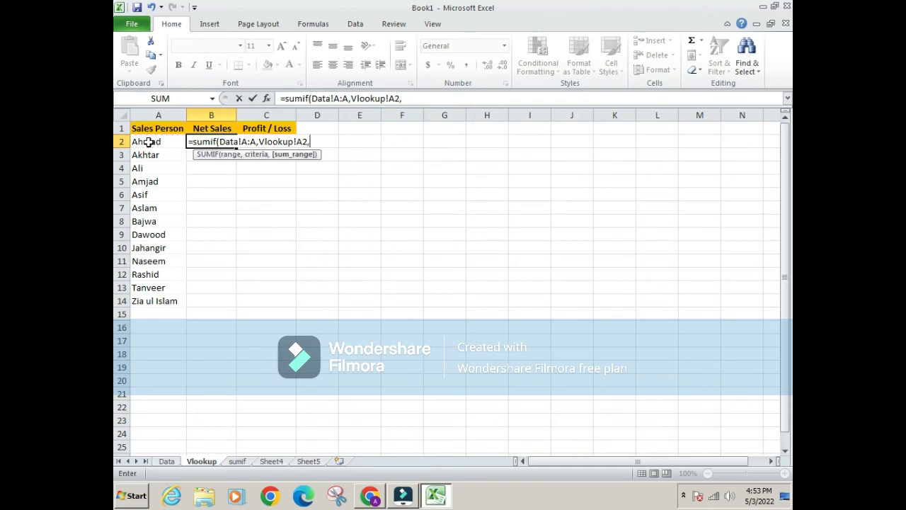
click(165, 461)
click(255, 111)
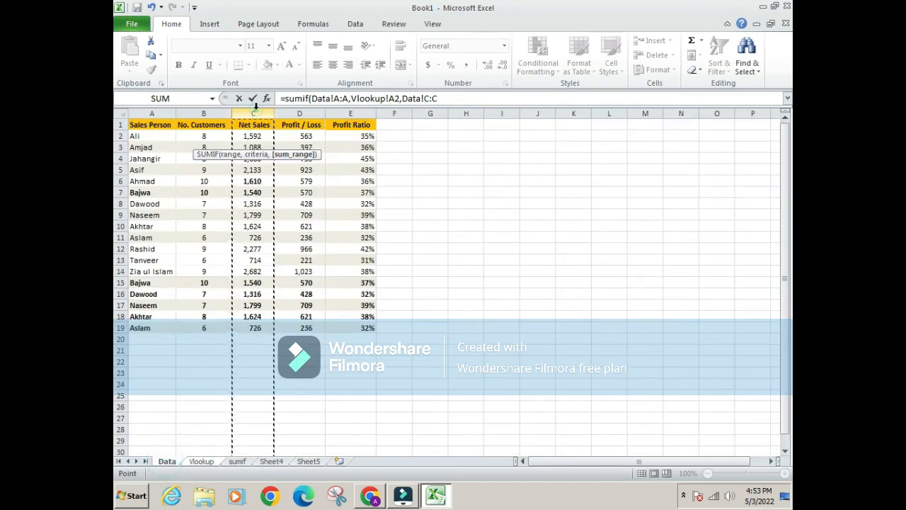
key(Return)
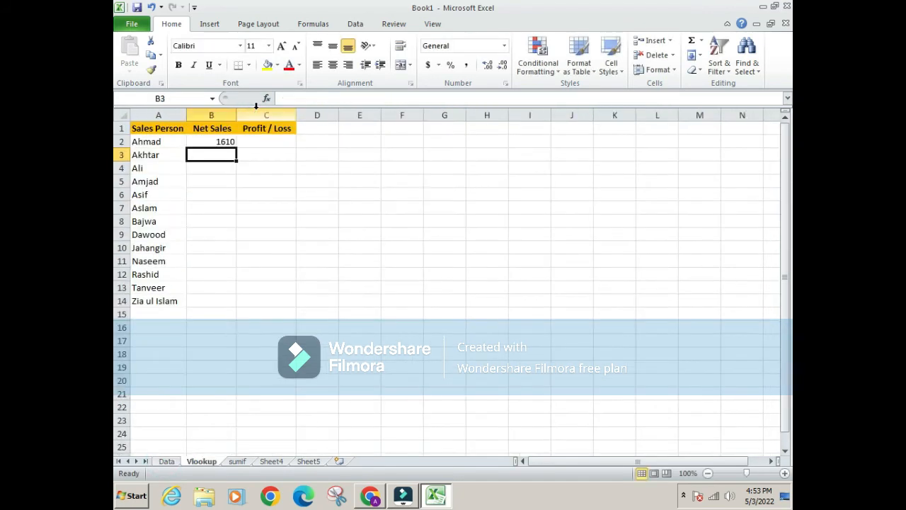
Copy the SUMIF formula from B2 down through B14 to fill the Net Sales column
key(ctrl+c)
key(Left)
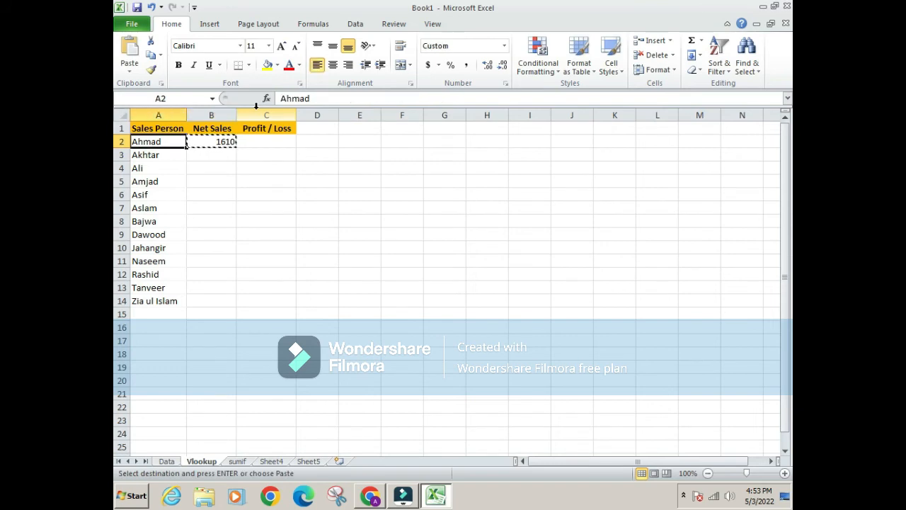
key(ctrl+Down)
key(Right)
key(Return)
key(ctrl+Up)
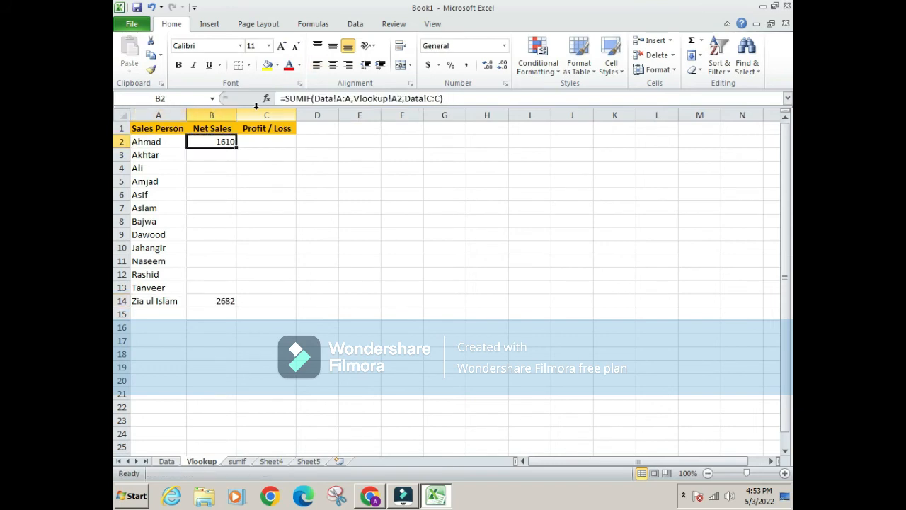
key(ctrl+c)
key(ctrl+shift+Down)
key(ctrl+v)
key(Escape)
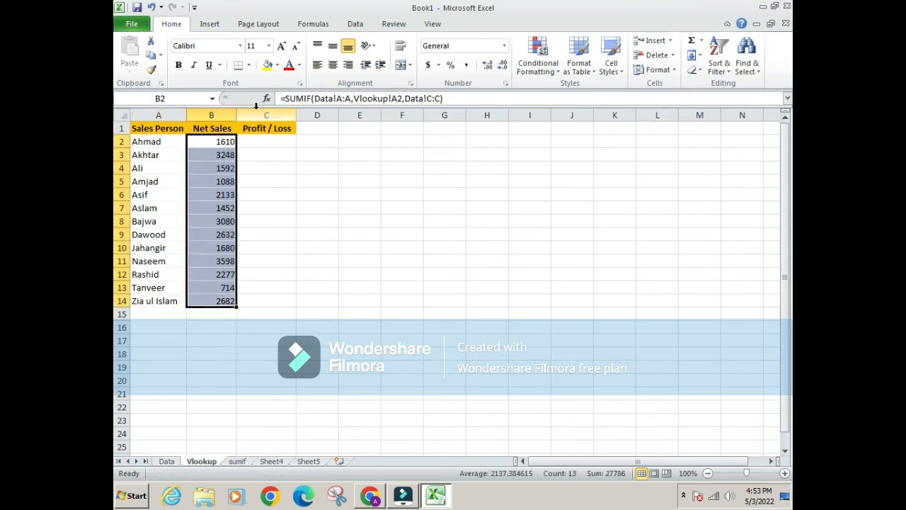
Compare the Net Sales total in B8 with the combined C7 and C15 values on the Data sheet
key(Left)
key(Down)
key(Down)
key(Down)
key(Down)
key(Down)
key(Down)
key(Right)
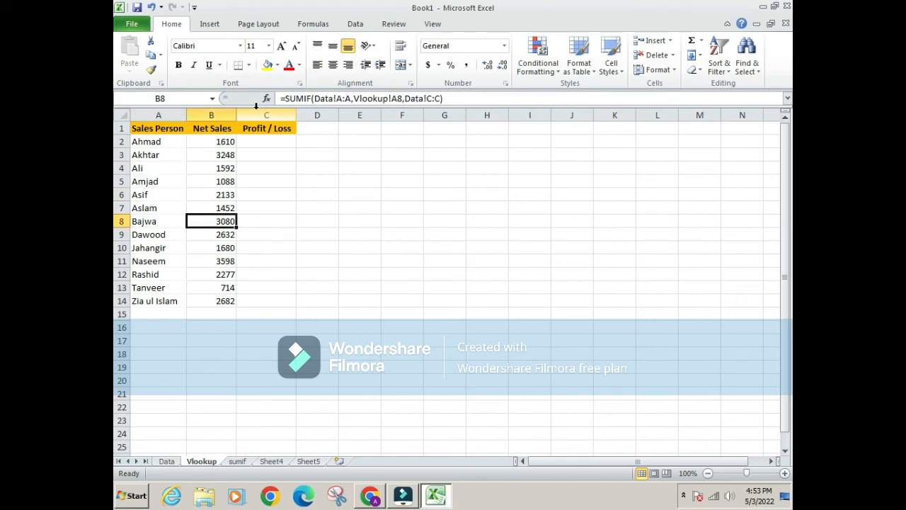
key(ctrl+Page_Up)
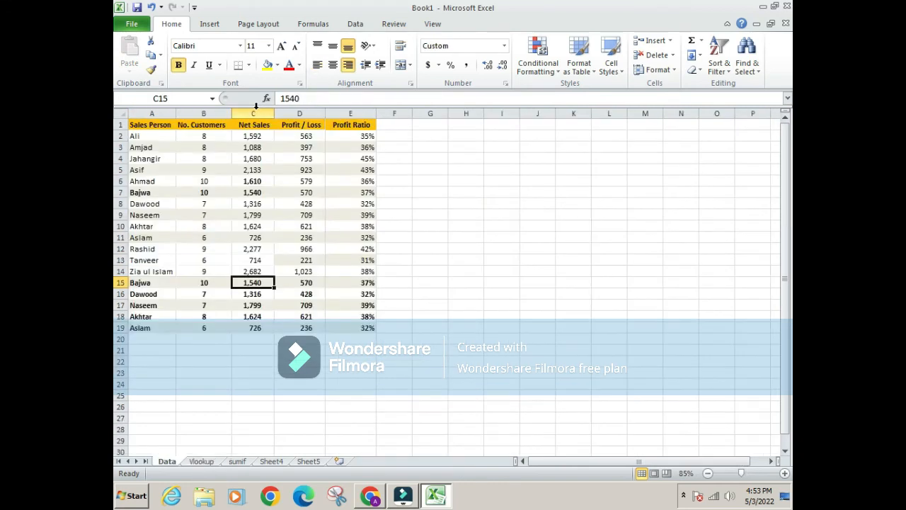
ctrl+click(255, 193)
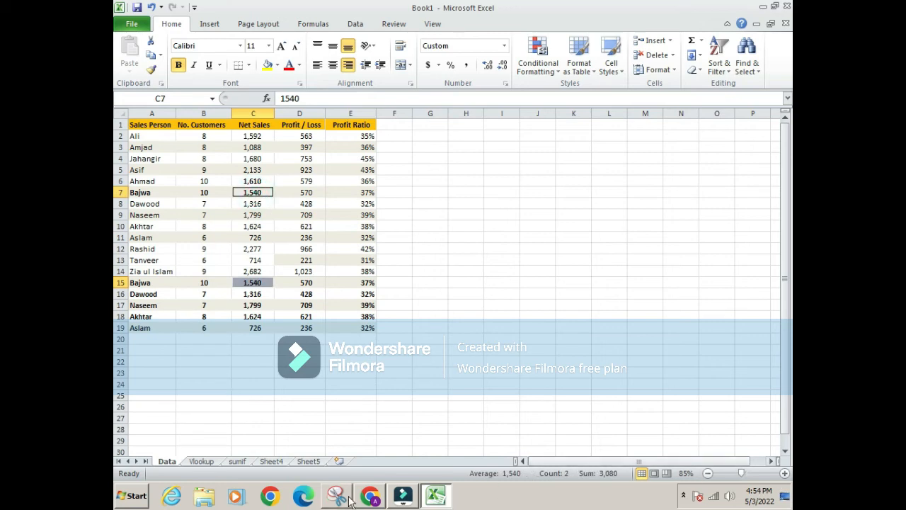
Compare the Net Sales total in B9 of the Vlookup sheet with the combined C8 and C16 values on the Data sheet
click(202, 461)
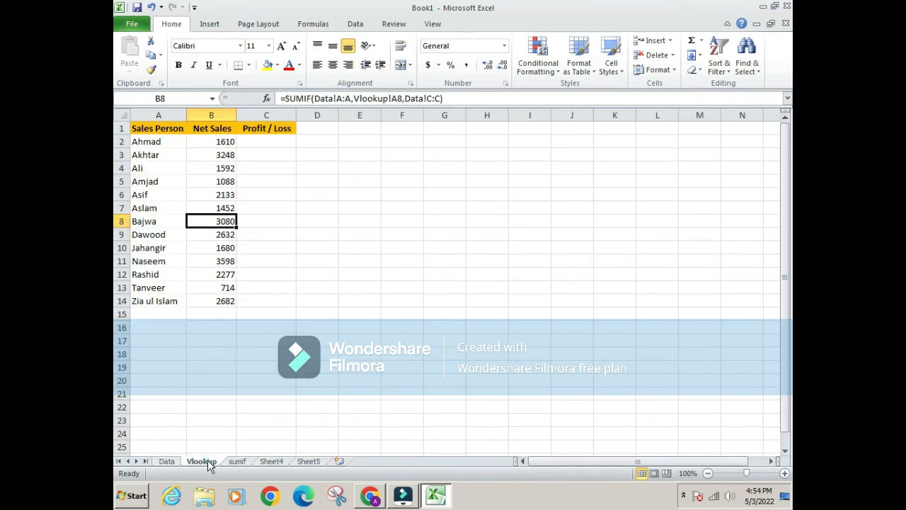
click(159, 240)
click(234, 234)
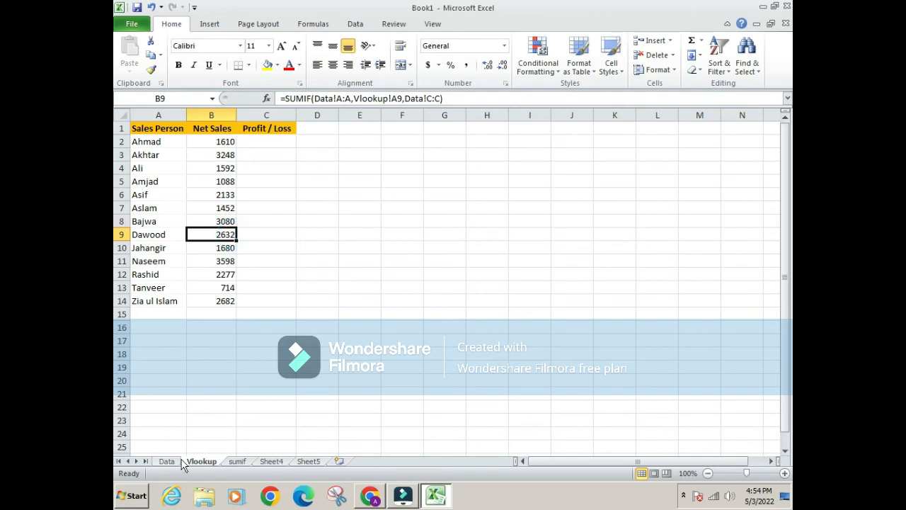
click(168, 461)
click(248, 304)
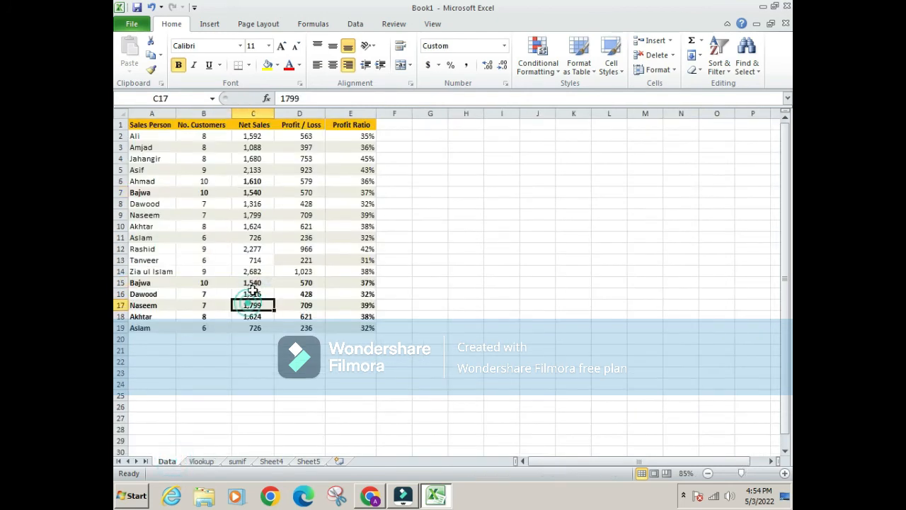
click(253, 294)
ctrl+click(252, 204)
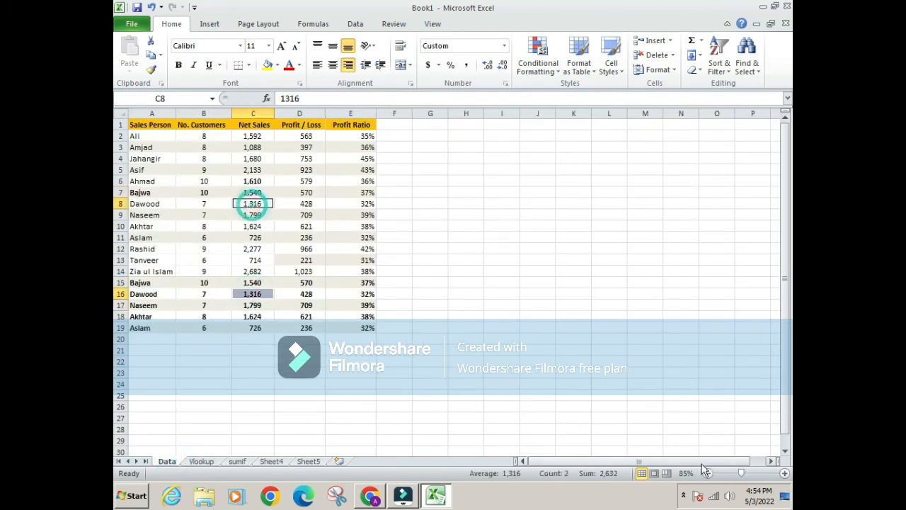
Check the Net Sales total in B10 of the Vlookup sheet against the salesperson records on the Data sheet
click(201, 461)
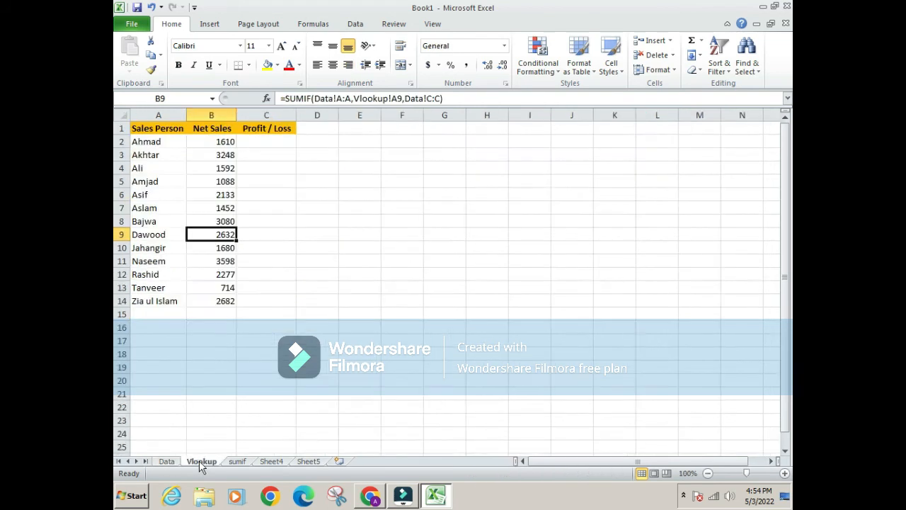
click(153, 248)
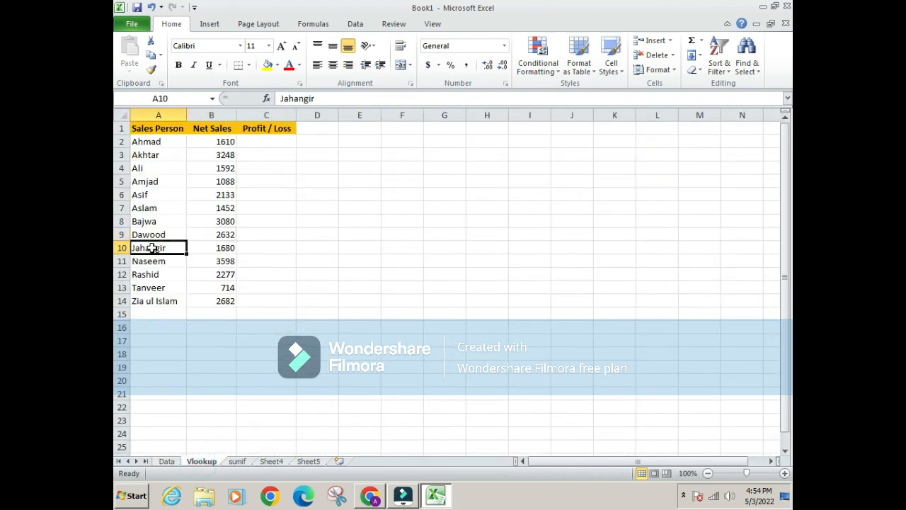
click(227, 248)
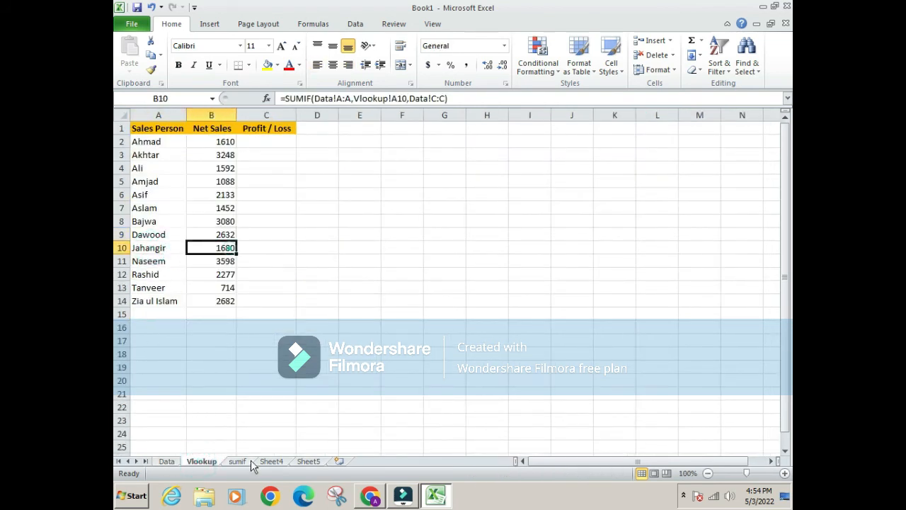
click(168, 462)
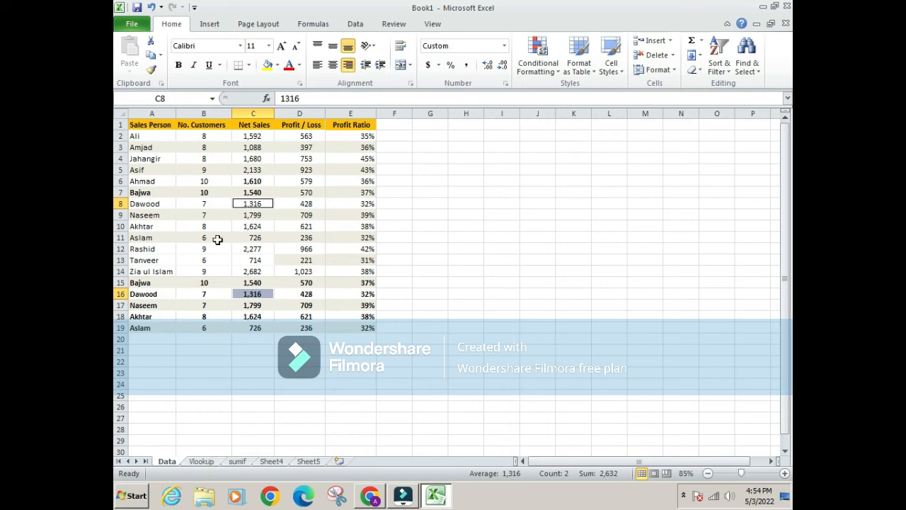
Copy the salesperson name in A17 of the Data sheet and check the combined Net Sales of C17 and C9
click(144, 305)
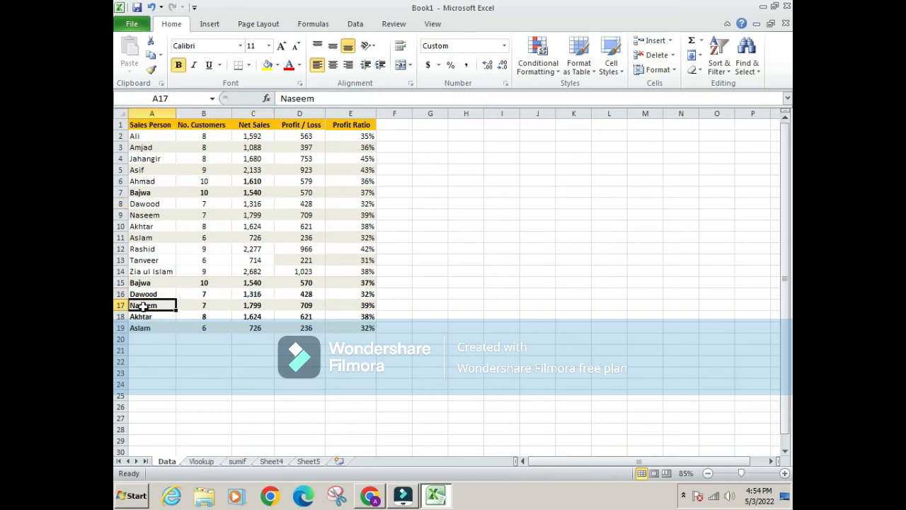
key(ctrl+c)
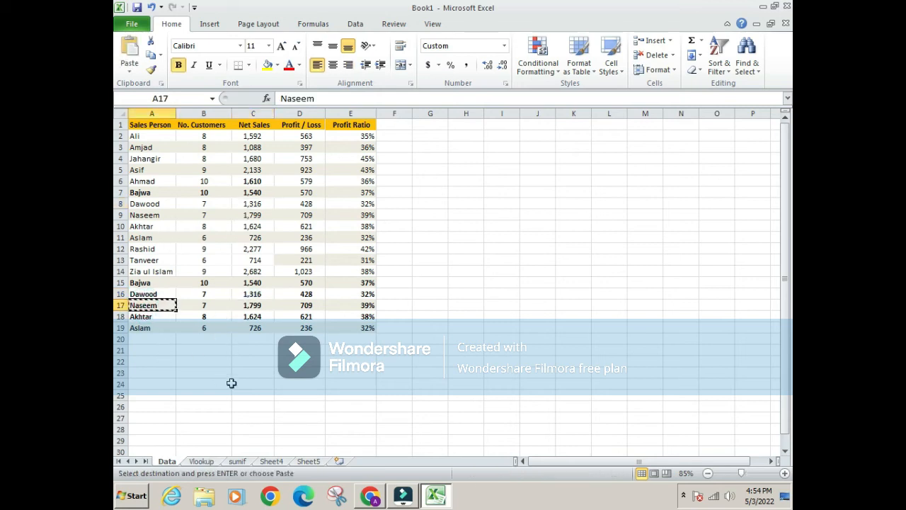
click(241, 305)
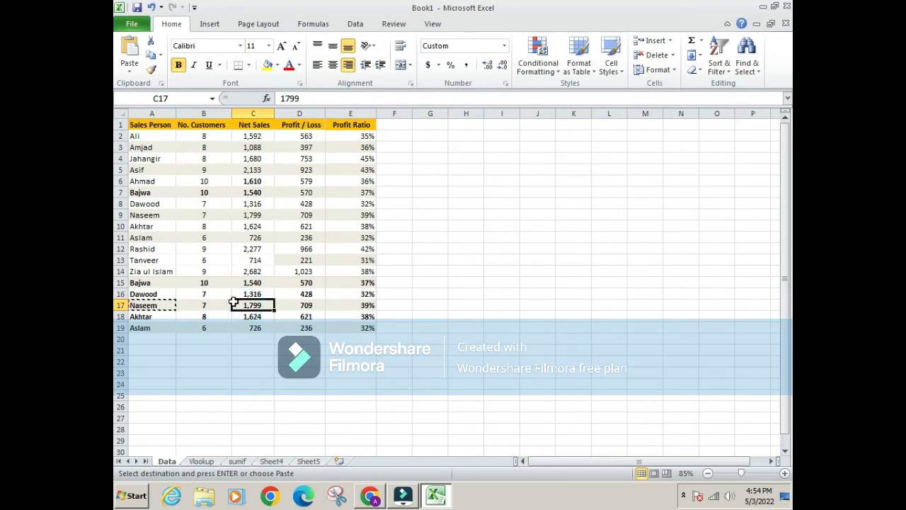
ctrl+click(255, 215)
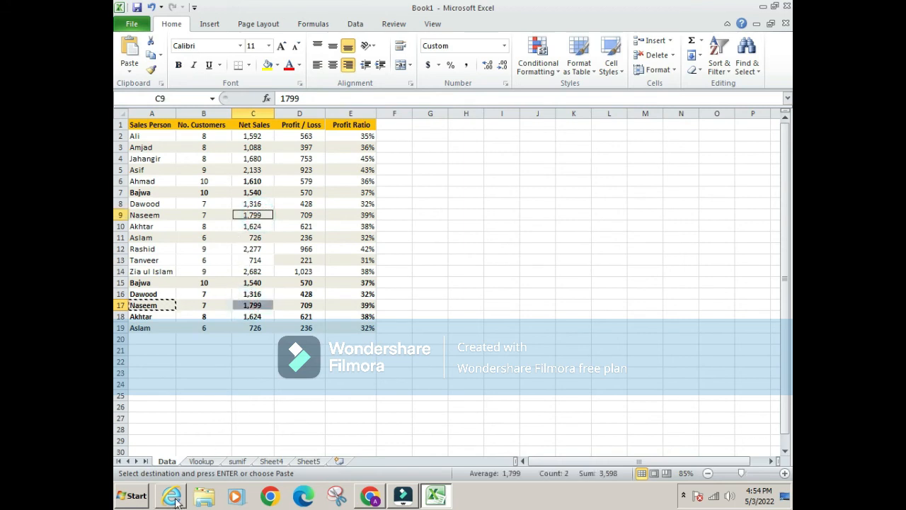
Find the salesperson name from A17 of the Data sheet on the Vlookup sheet and check the Net Sales total beside it in B11
click(199, 461)
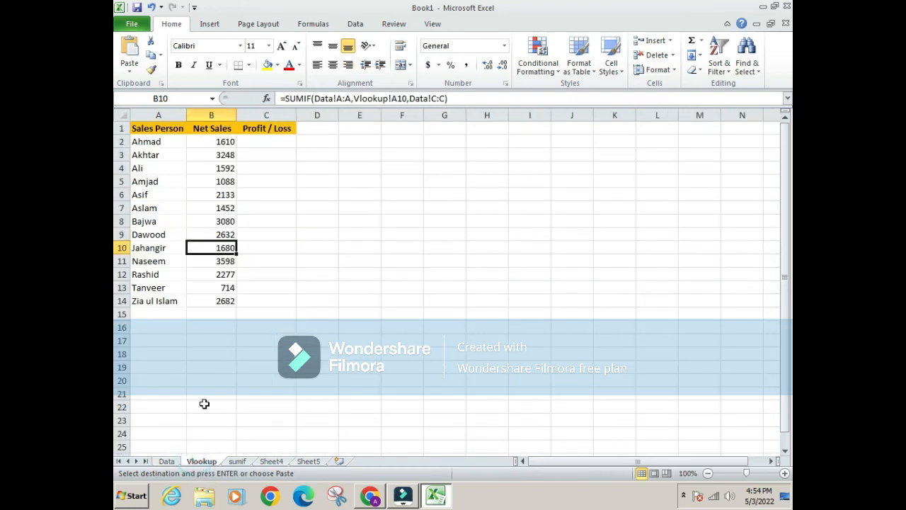
key(ctrl+f)
text(Naseem)
key(Return)
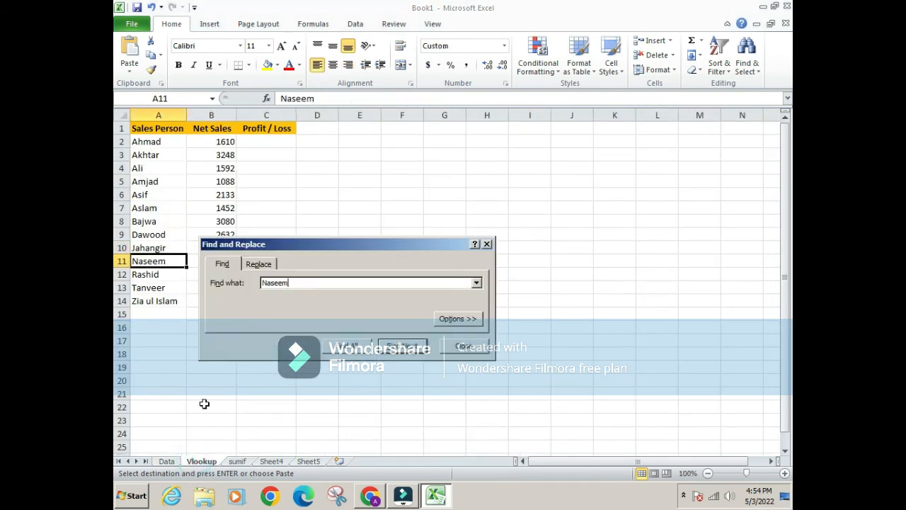
key(Escape)
key(Right)
key(Right)
key(Left)
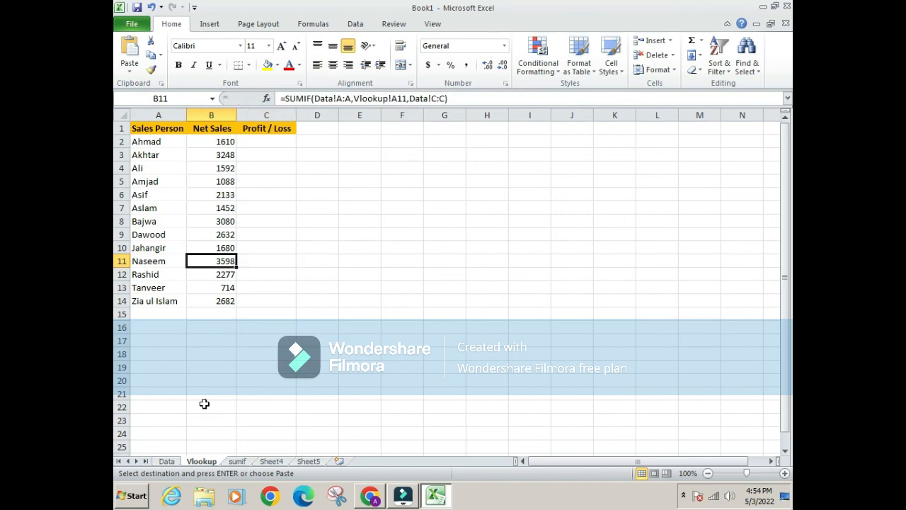
key(Left)
key(Right)
Select the Net Sales totals in B2:B14 of the Vlookup sheet
key(ctrl+Up)
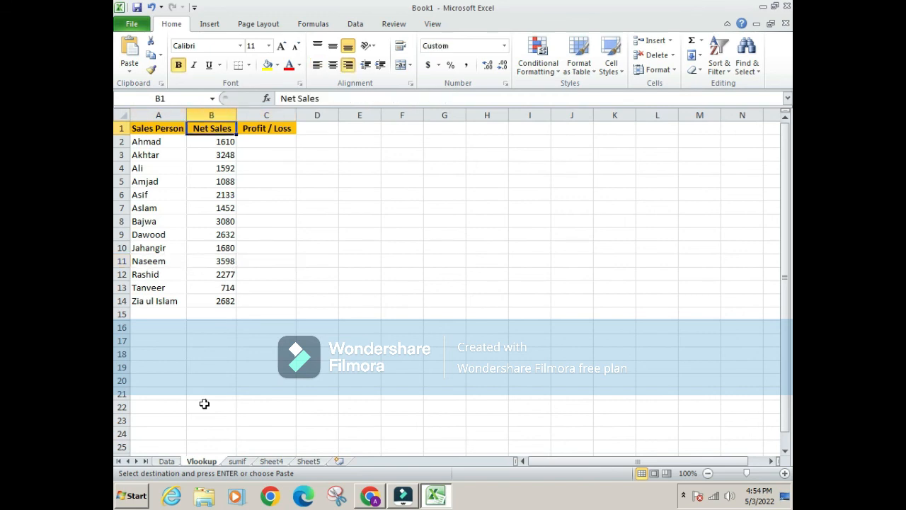
key(Down)
key(ctrl+shift+Down)
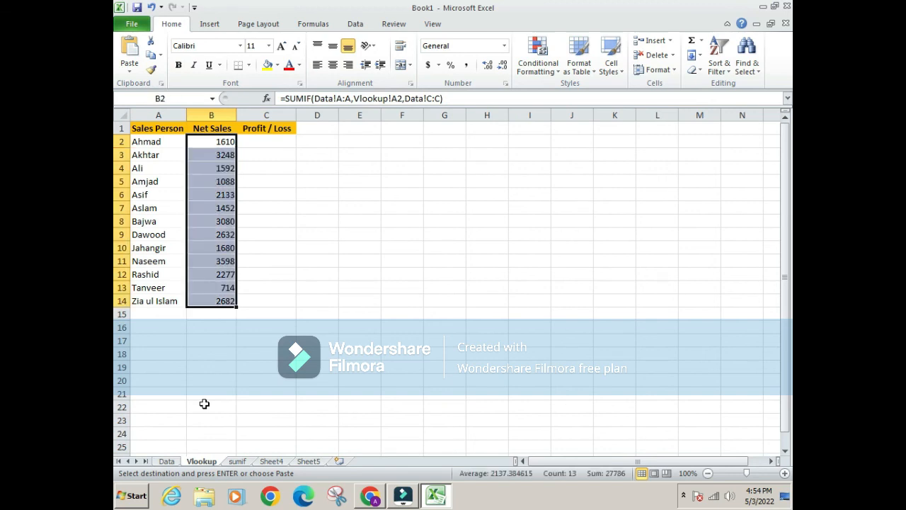